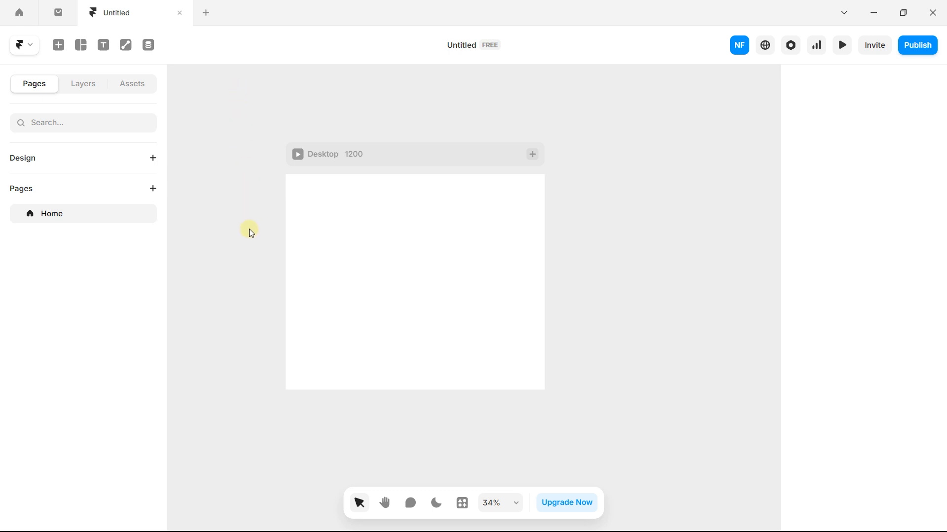
- Add a text layer reading "Title content" in the upper part of the Desktop page
left_click_drag(246, 245, 239, 226)
scroll(245, 228, "up", 1)
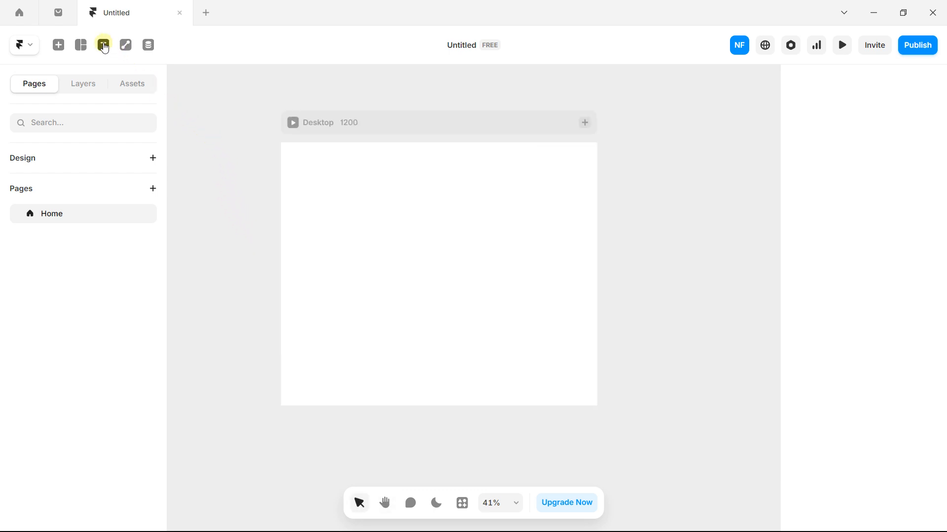
left_click(103, 45)
left_click(378, 179)
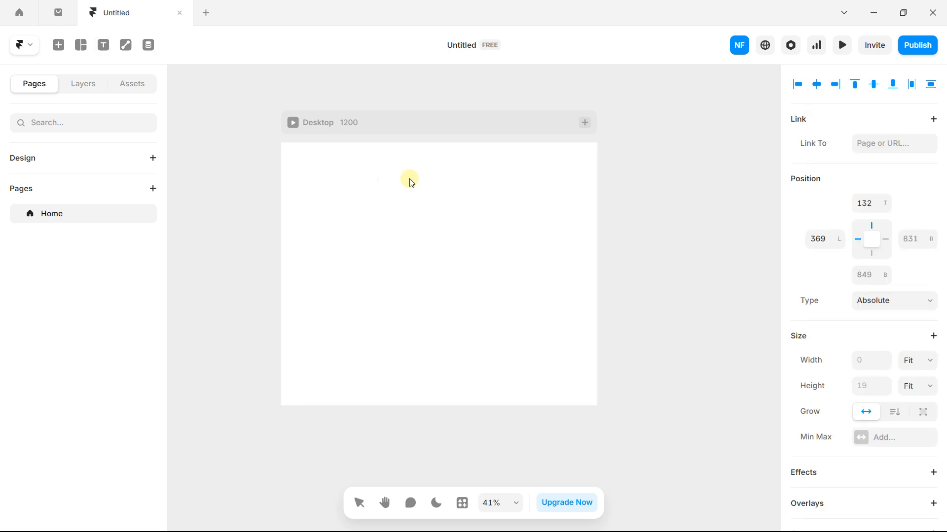
type("Ti")
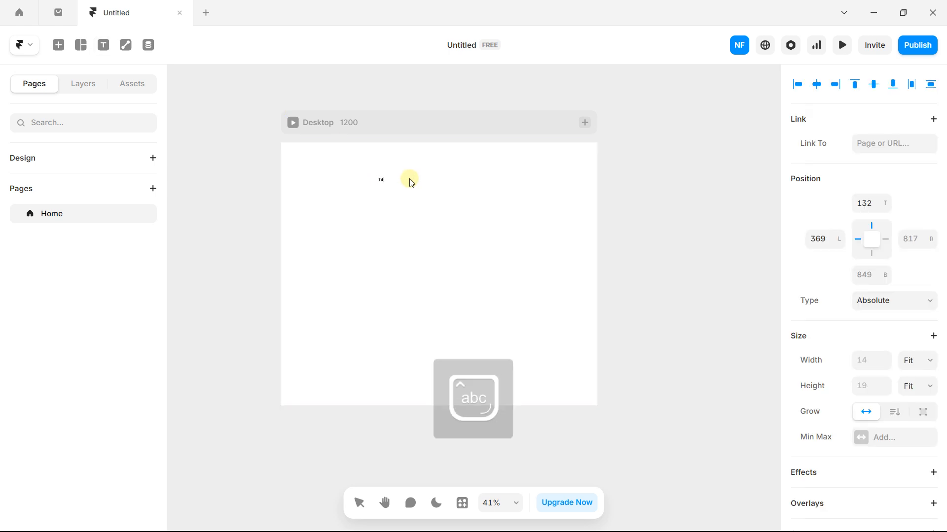
type("tle content")
key("Escape")
- Enlarge the title text to about 354 × 72 and centre it horizontally, about 136 px from the page's top edge
scroll(402, 187, "up", 1)
left_click_drag(404, 184, 483, 188)
left_click(460, 229)
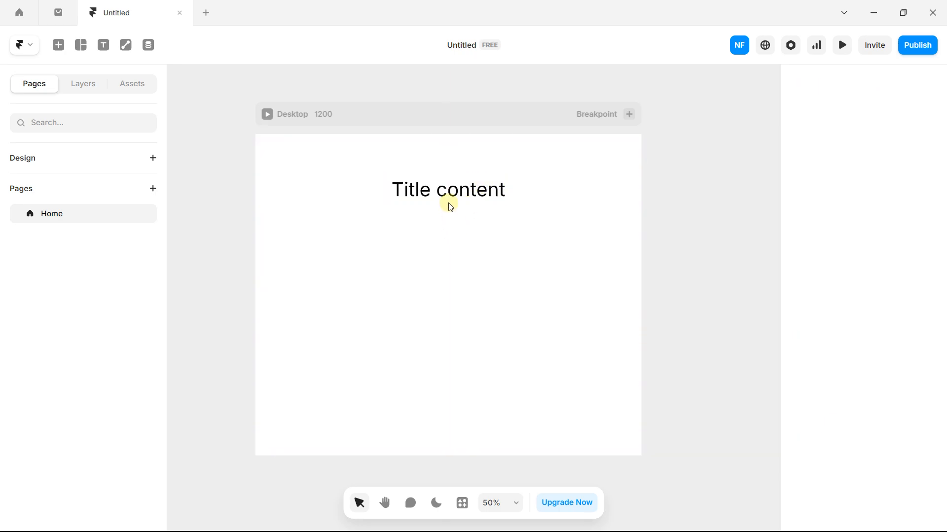
- Add a text layer below the title with the first line "This is description about to work"
left_click(103, 46)
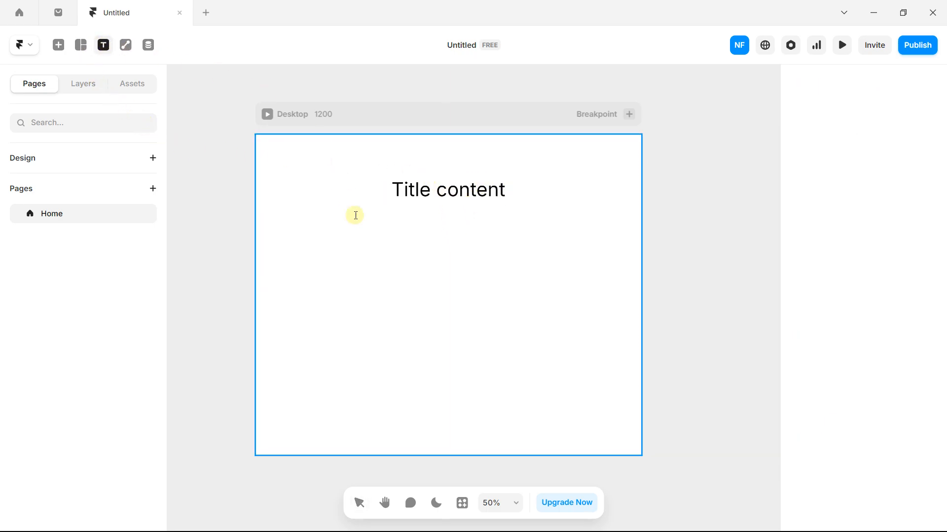
left_click(294, 242)
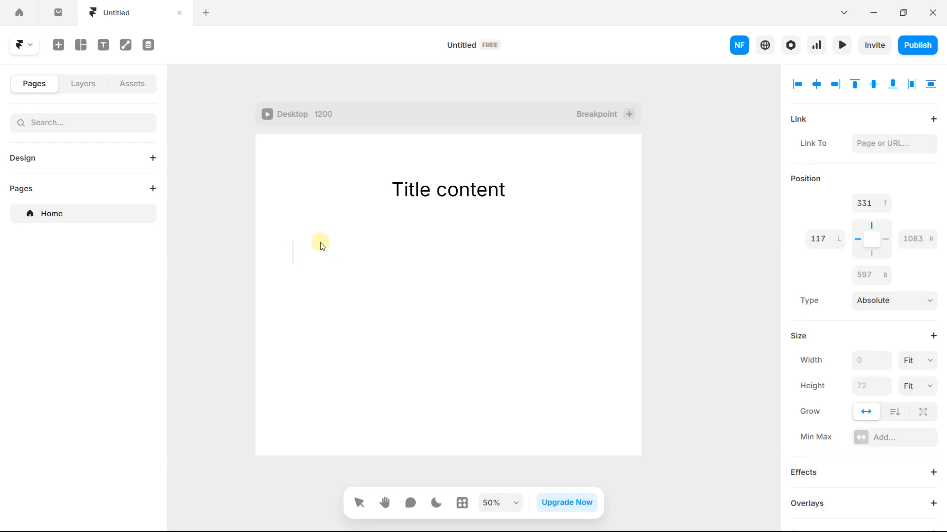
type("Th")
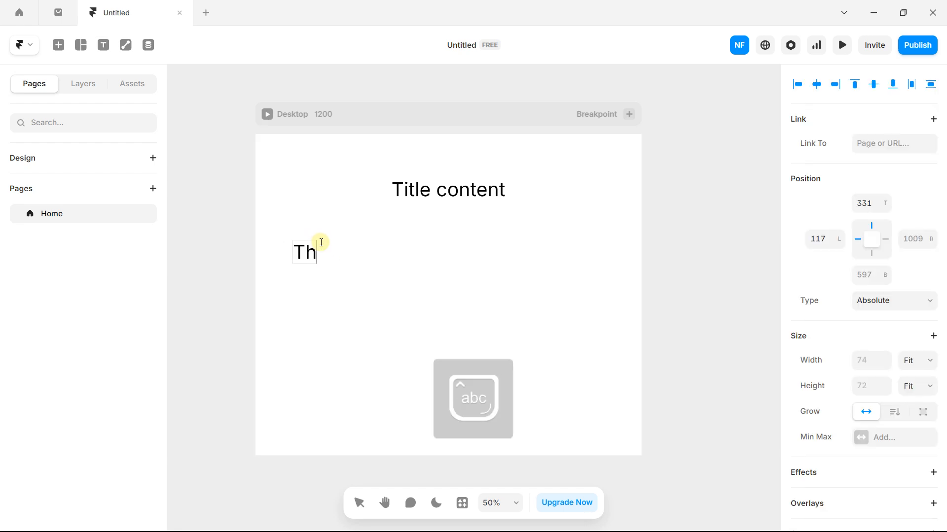
type("is is descr")
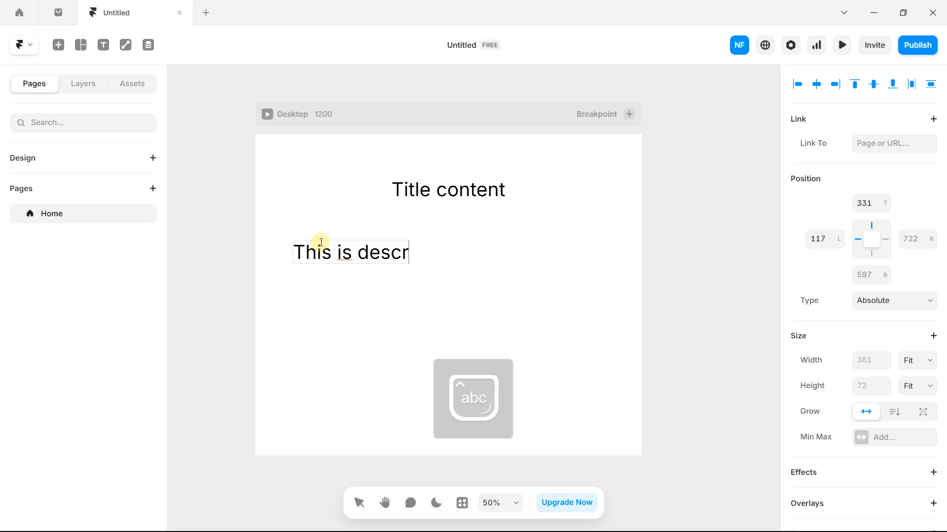
type("iption ")
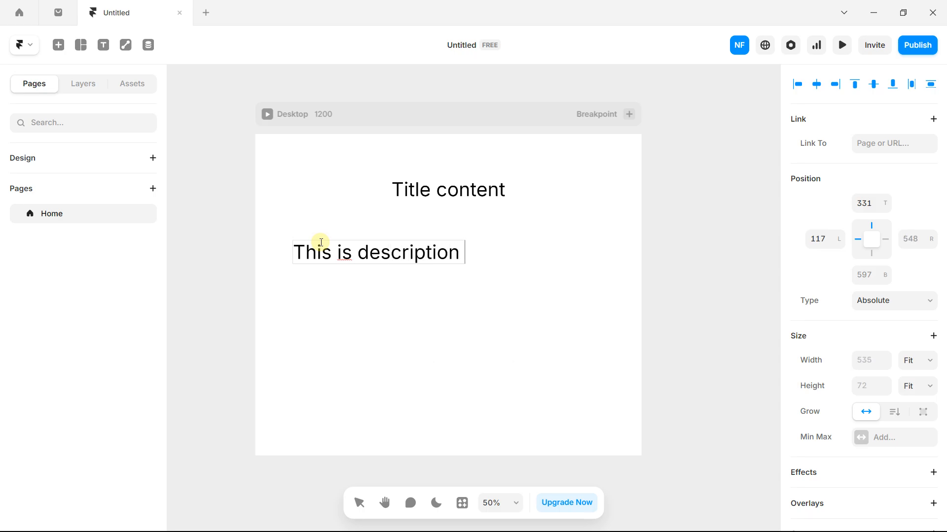
type("about to w")
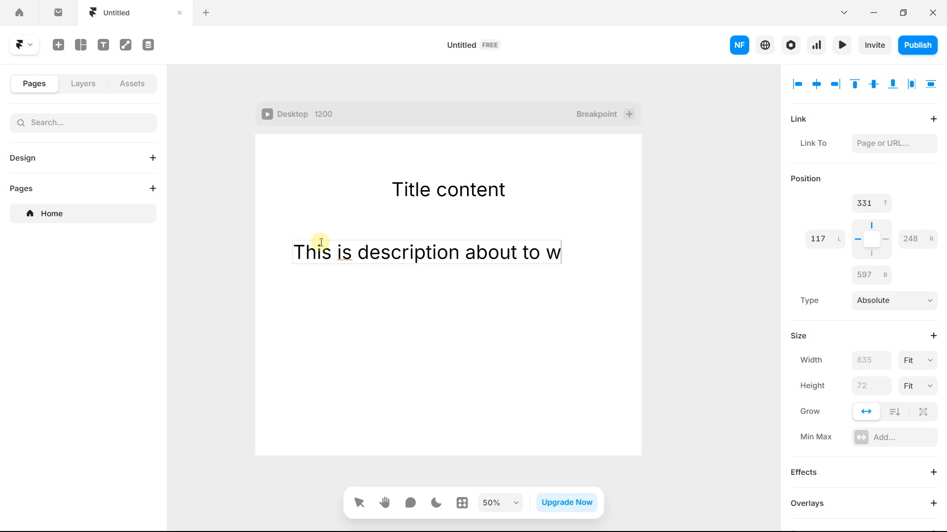
type("ork")
- Continue the description on a new line with "and learn how to create text and how to"
key("Return")
type("and ")
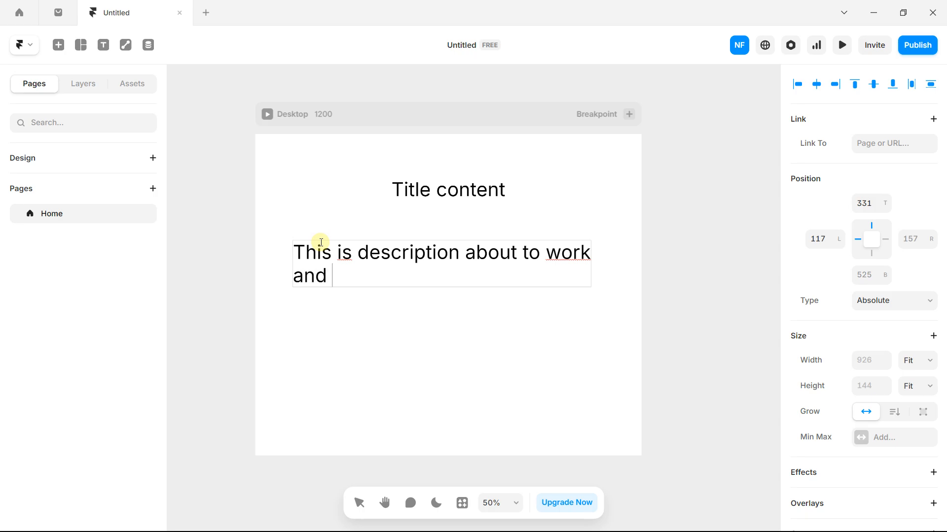
type("learn how")
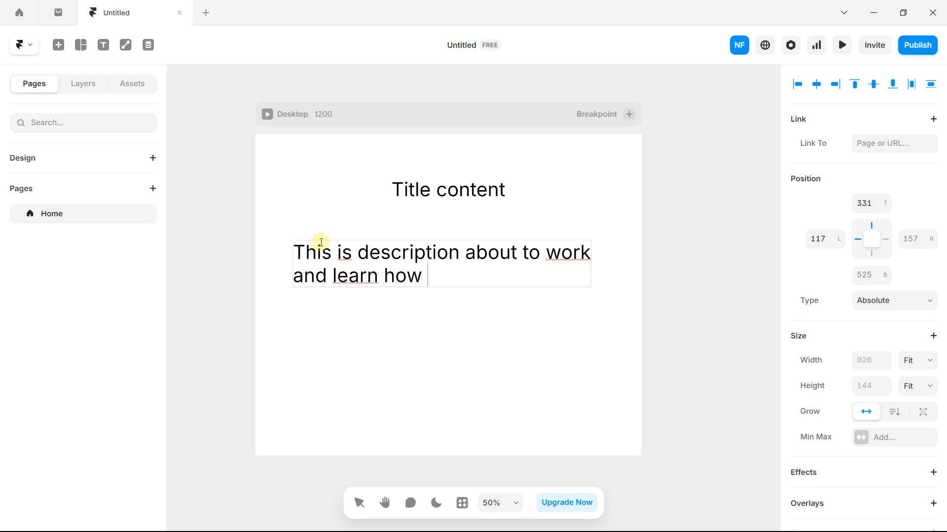
key("BackSpace")
key("BackSpace")
key("BackSpace")
key("BackSpace")
type("how to create")
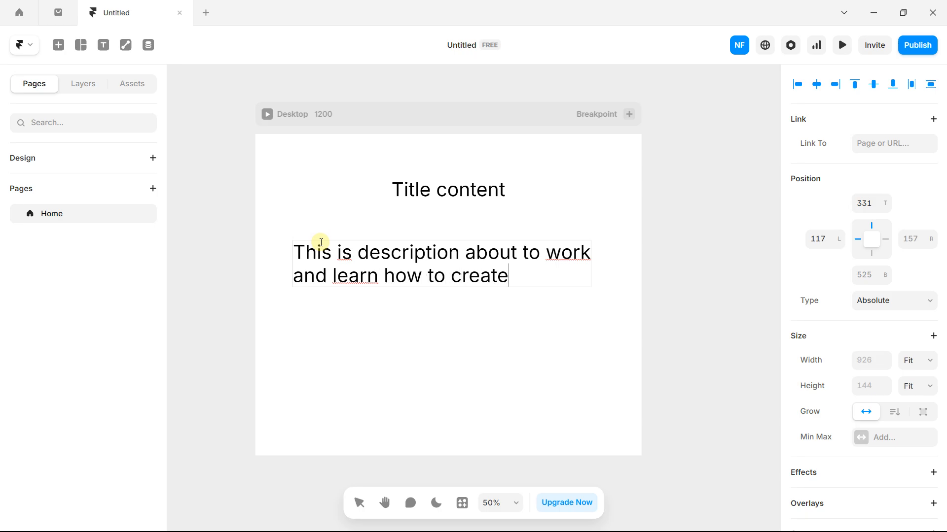
type(" text and ")
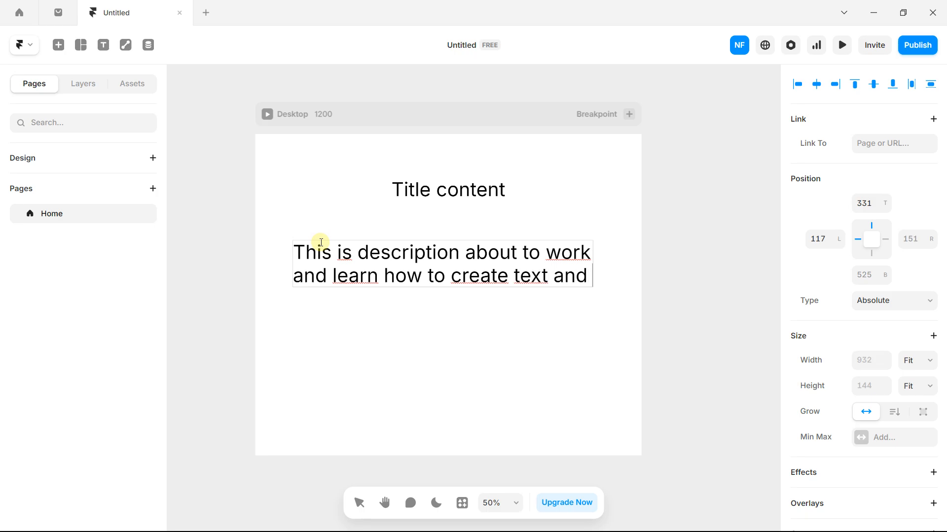
type("how to")
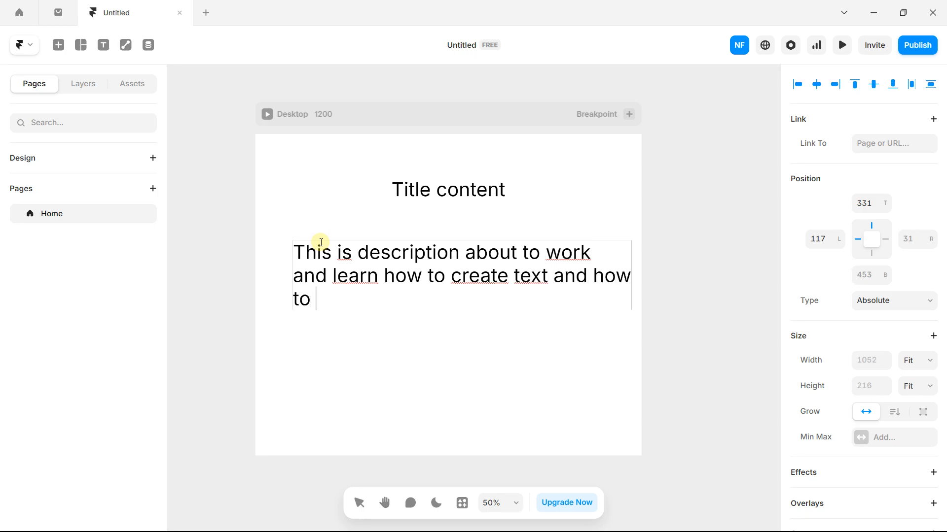
- Extend the description text with "make this text responsive and for this"
type(" make thi")
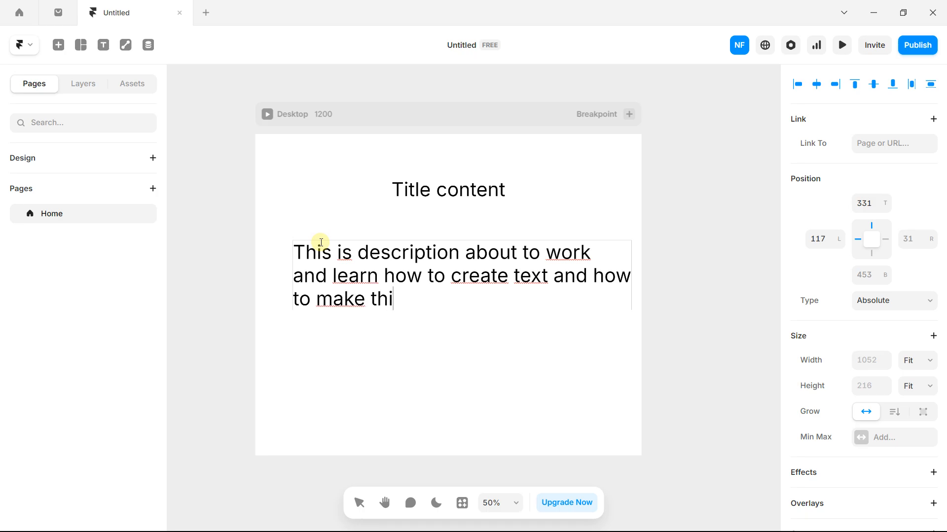
type("s text resp")
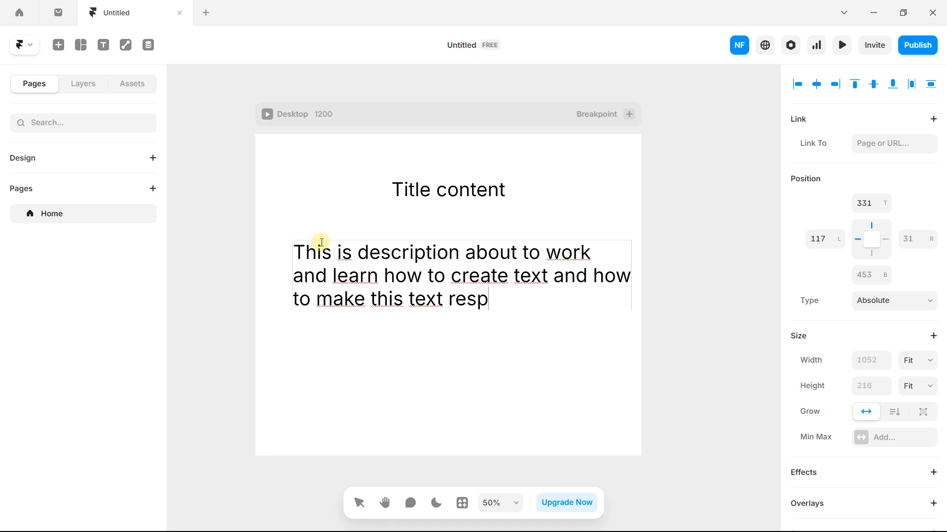
type("onsivze")
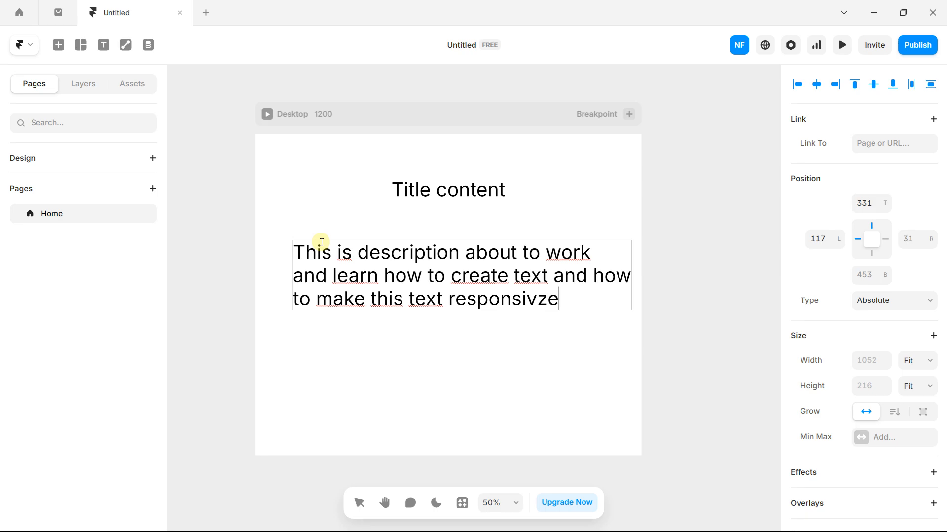
key("BackSpace")
key("BackSpace")
type("e and")
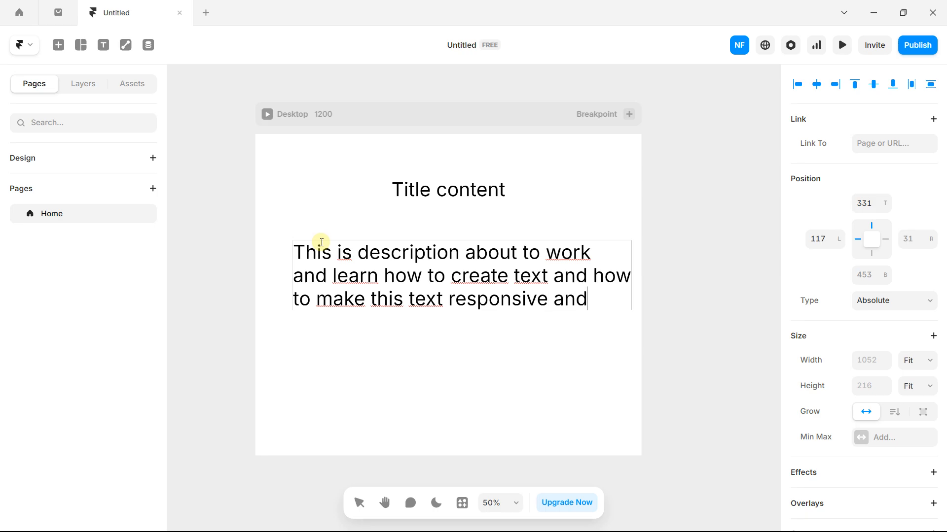
type(" for this")
- Add the last description line "we will use different feautures" and finish editing the text
key("Return")
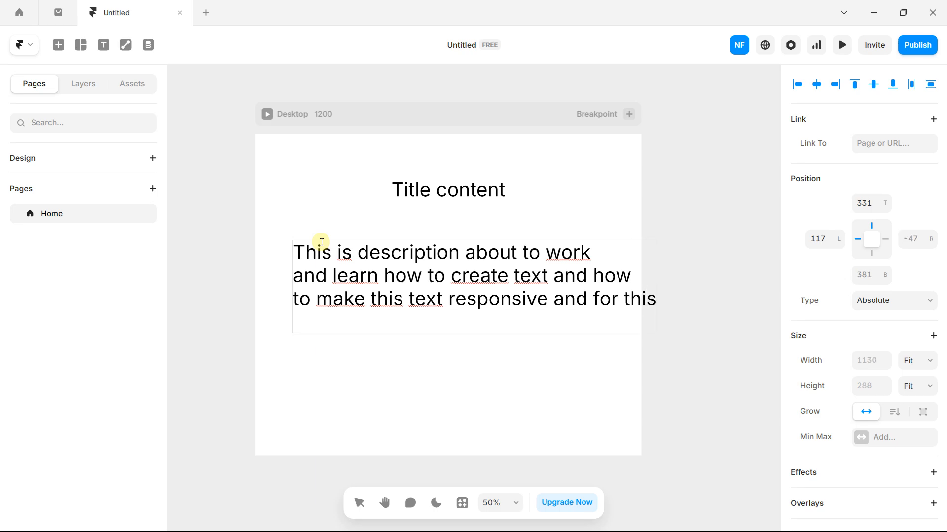
type("we will ")
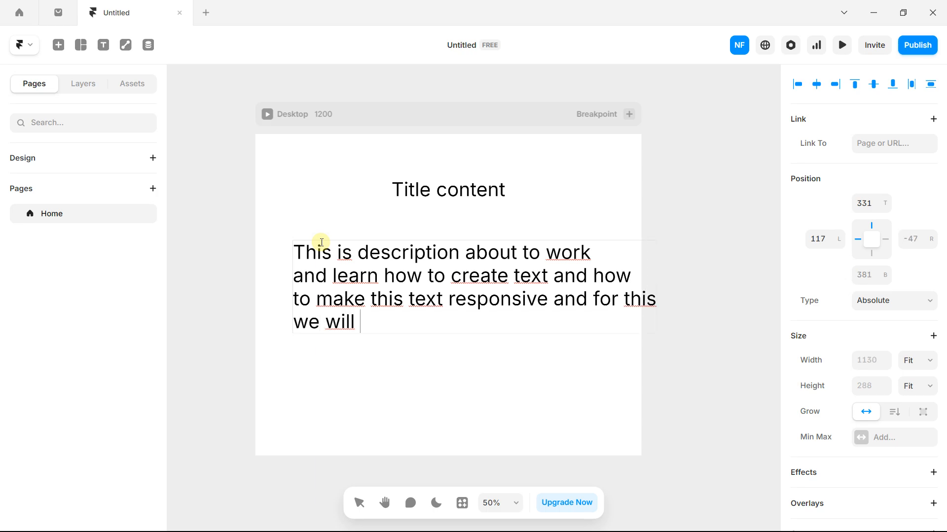
type("use differe")
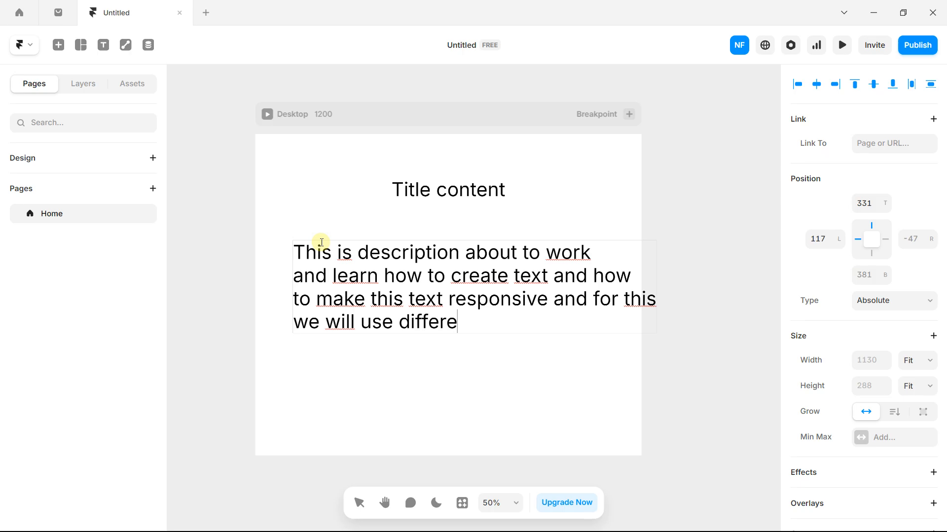
type("nt feautures")
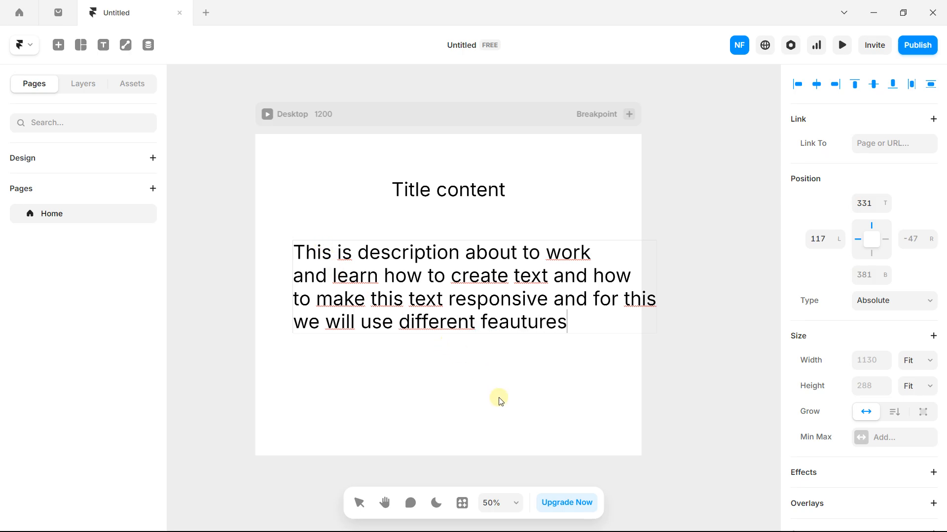
key("Escape")
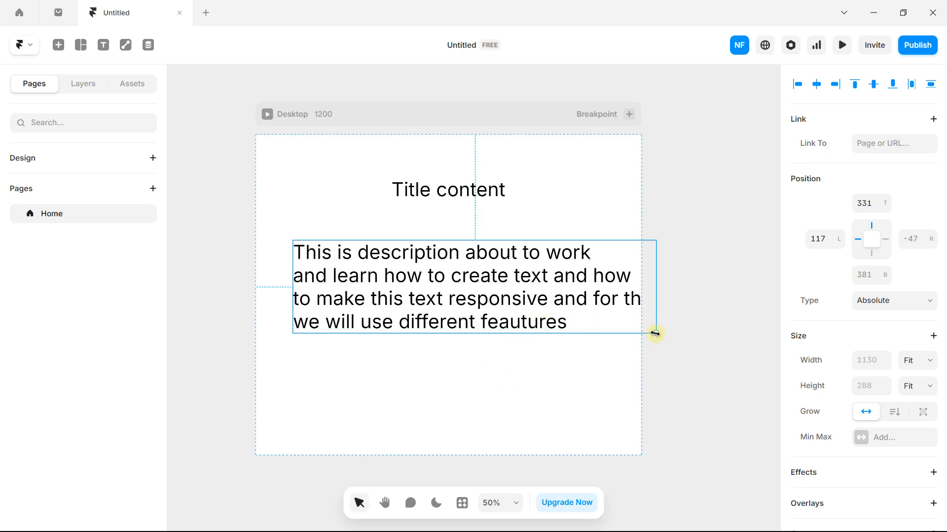
- Scale the description block down to about 527 × 134 and move it beneath the title, about 291 px from the page top
left_click_drag(646, 332, 454, 295)
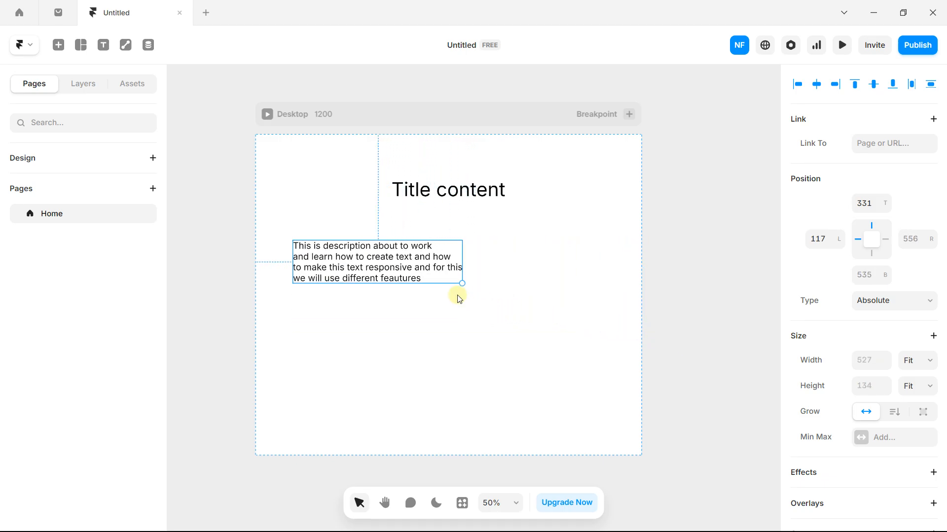
left_click_drag(380, 258, 448, 246)
- Rebreak the description so that its last line reads "this we will use different feautures"
double_click(524, 255)
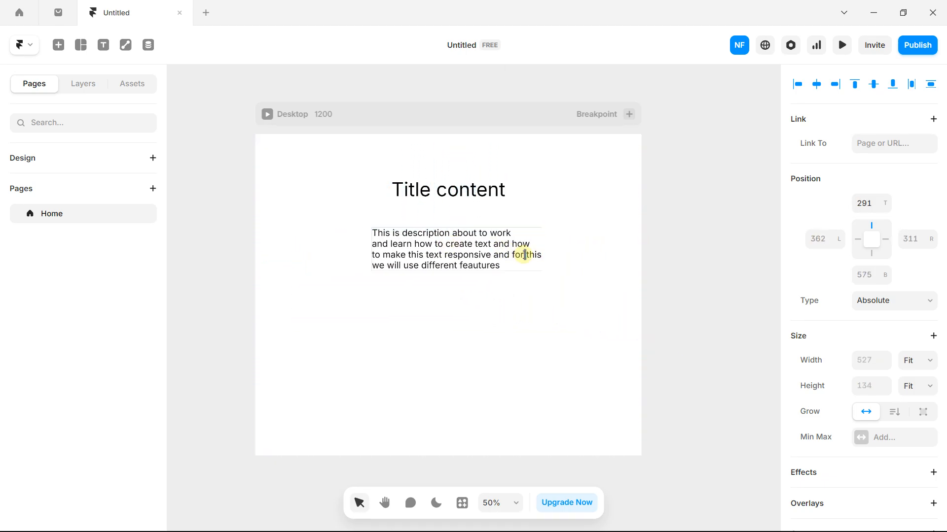
key("Return")
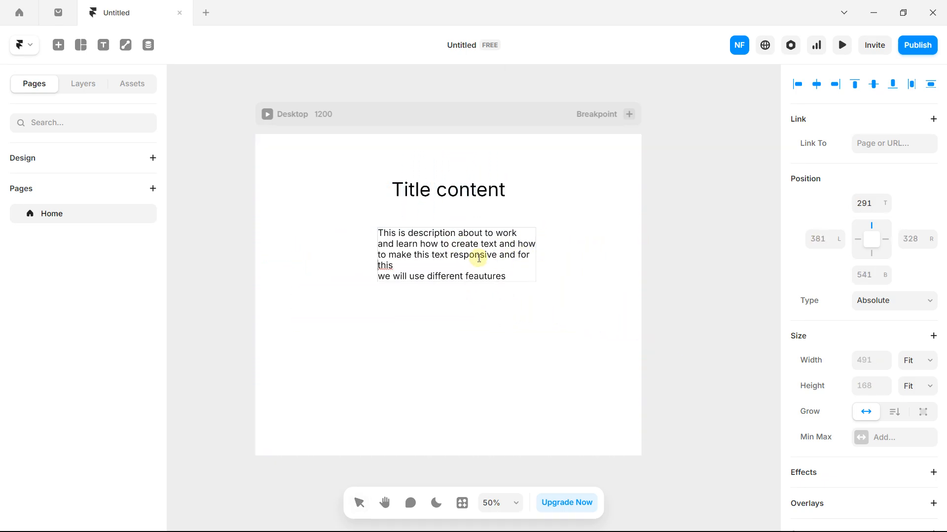
left_click(381, 278)
key("BackSpace")
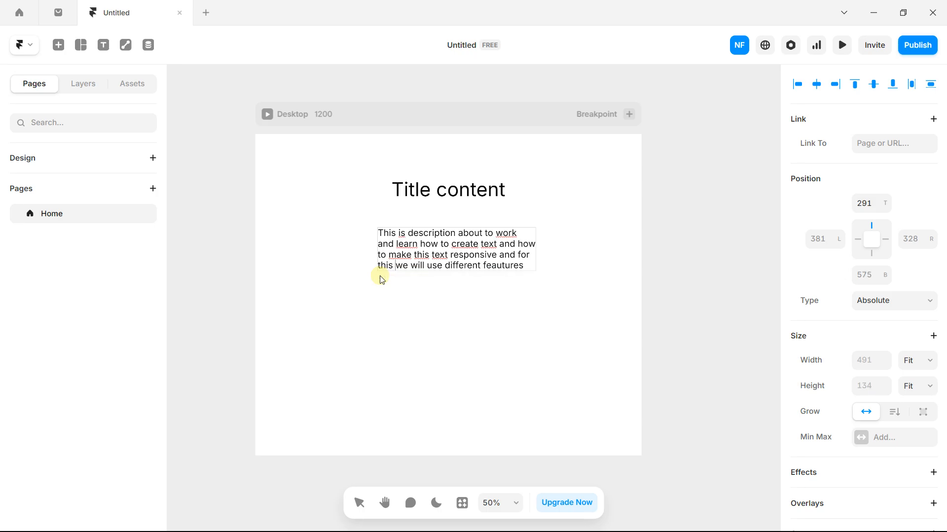
key("Escape")
- Reposition the description block below the title, about 269 px from the page's top edge and 379 px from its left edge
left_click_drag(461, 256, 467, 244)
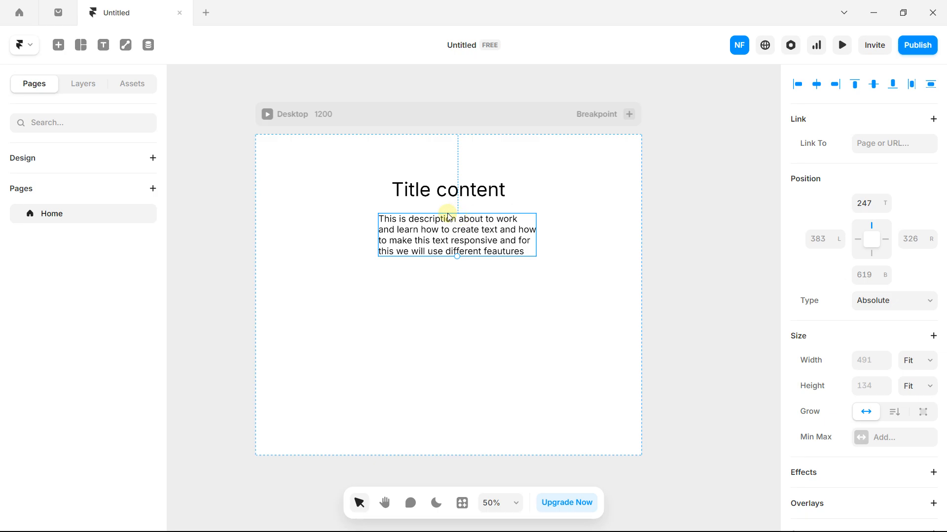
left_click(433, 270)
left_click(441, 233)
left_click(442, 190)
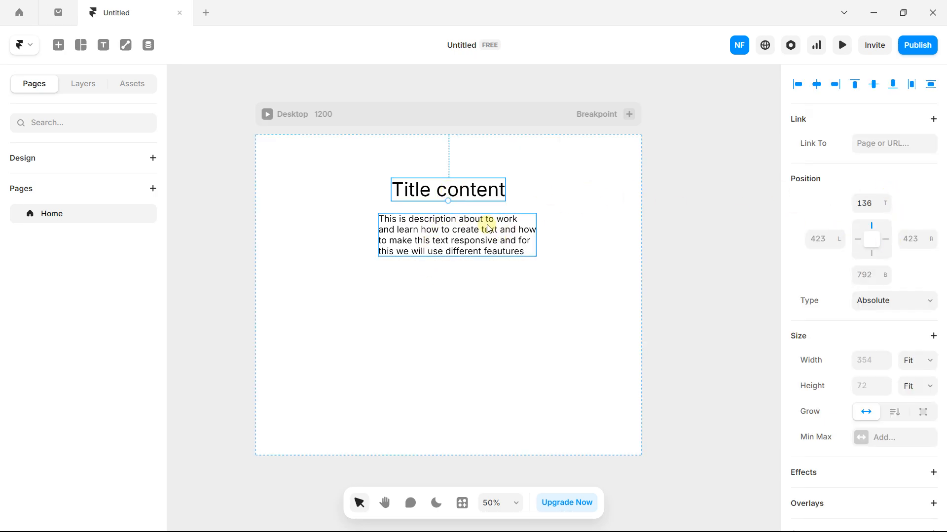
left_click(461, 232)
double_click(461, 233)
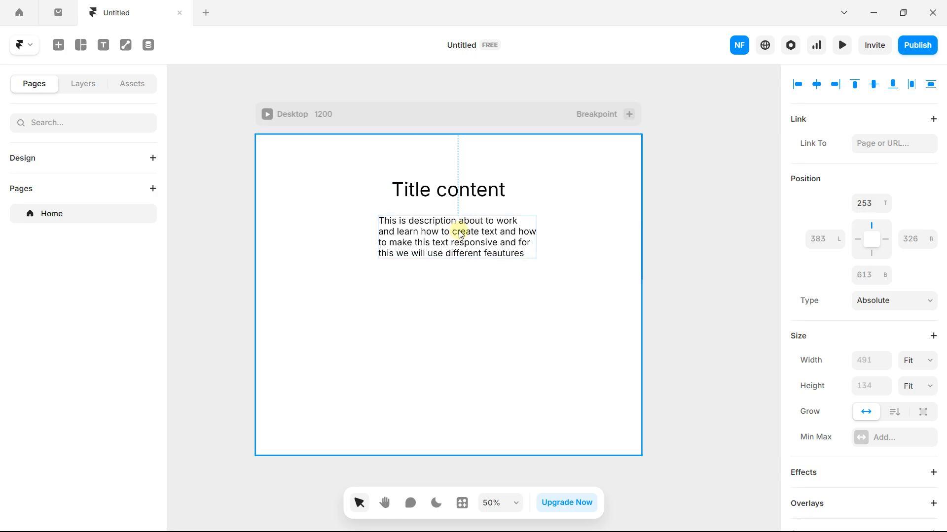
double_click(461, 233)
key("Escape")
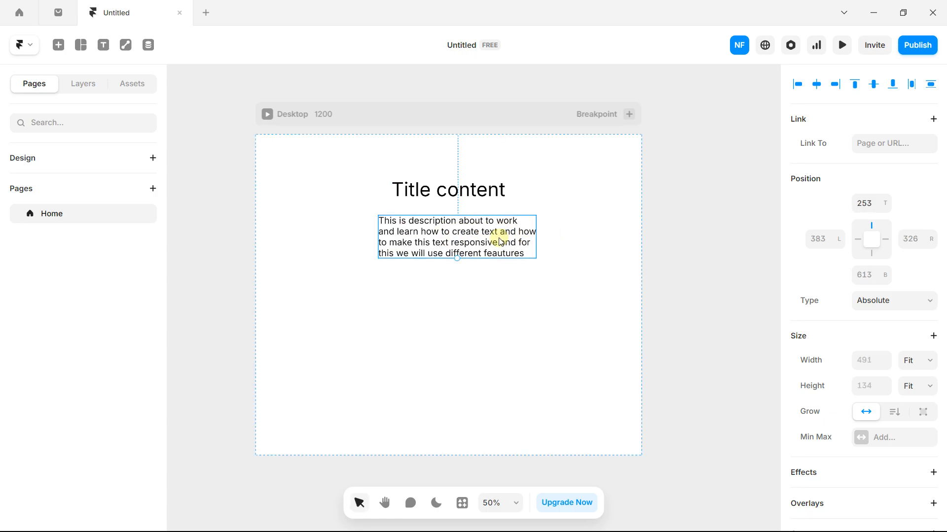
left_click_drag(499, 238, 465, 235)
left_click(463, 274)
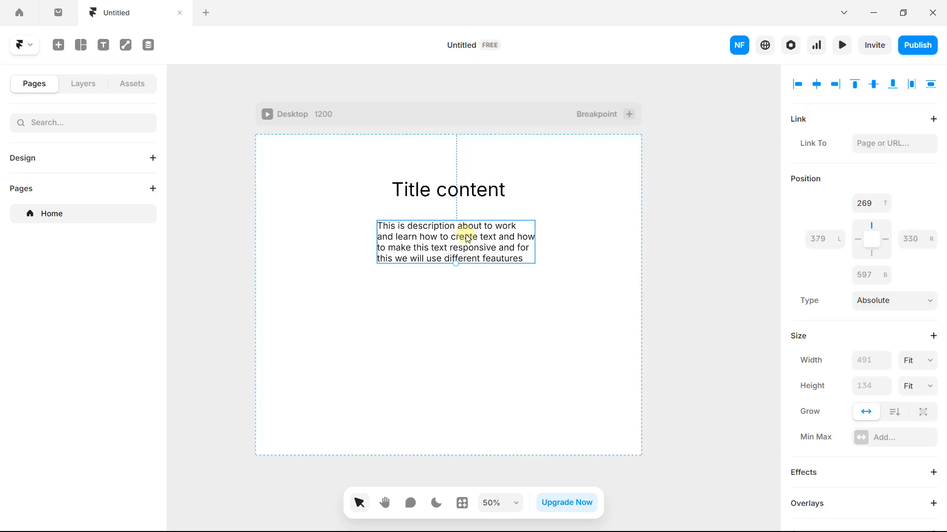
- Wrap the title and the description text together in a stack on the Desktop page
left_click(442, 190)
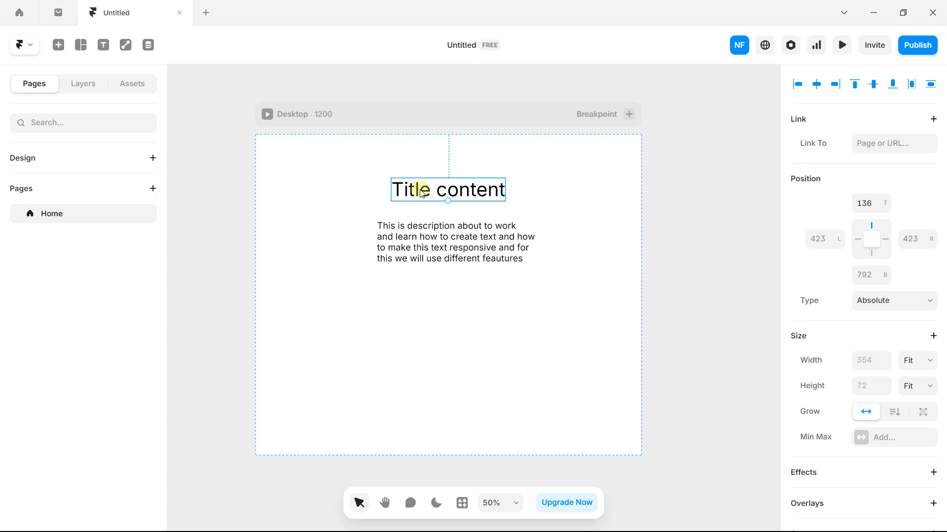
left_click(139, 86)
left_click(74, 87)
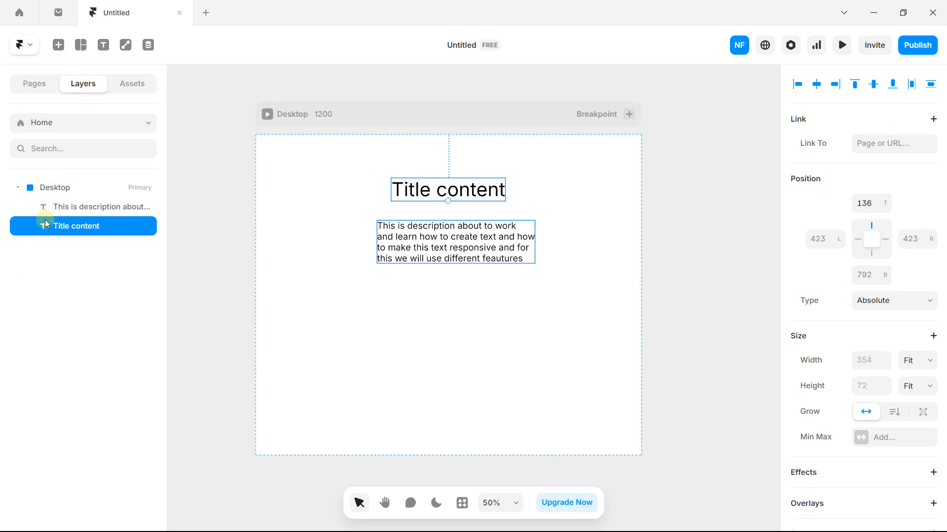
left_click(412, 234, "shift")
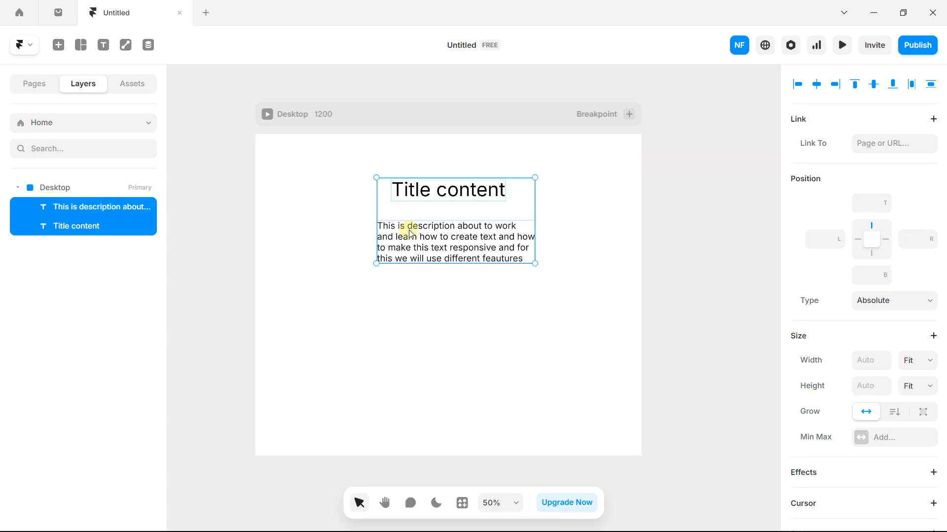
right_click(412, 234)
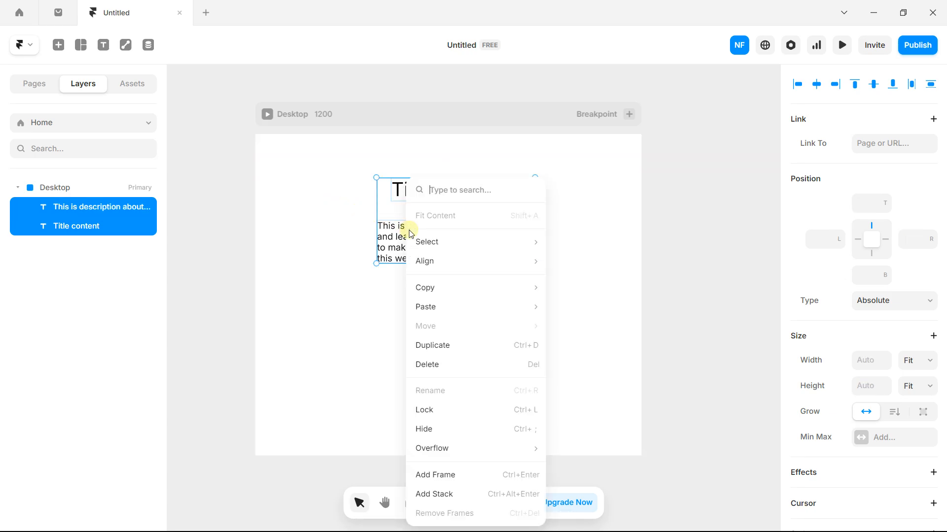
left_click(470, 495)
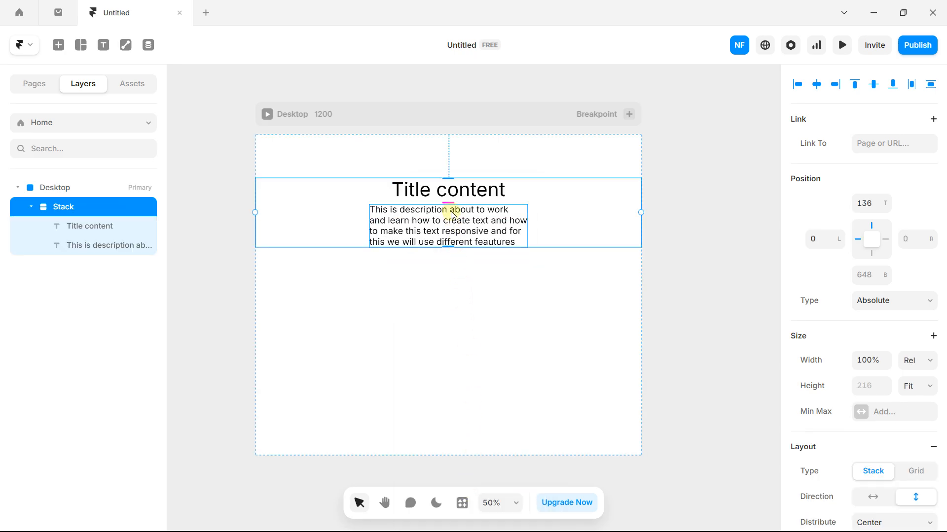
- Widen the gap between the title and the description in the stack to 42
left_click_drag(449, 201, 449, 209)
scroll(853, 307, "down", 4)
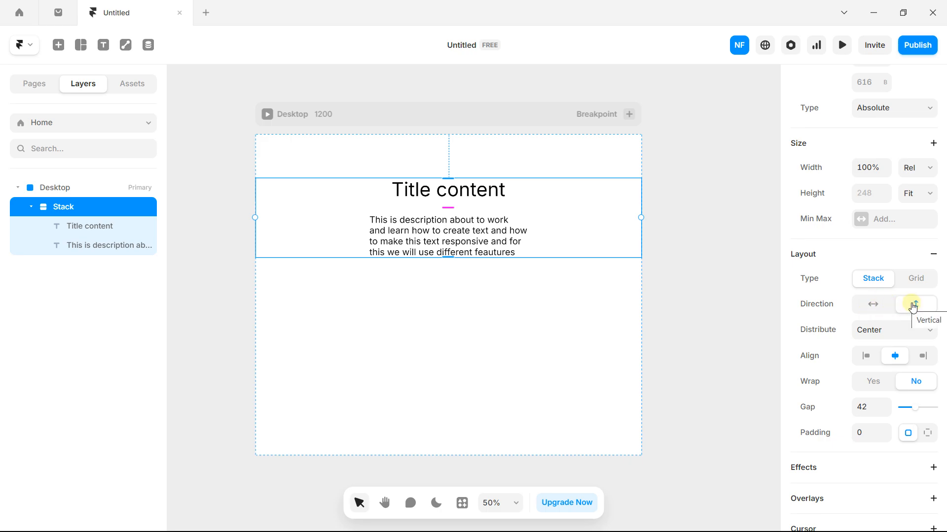
scroll(896, 353, "down", 2)
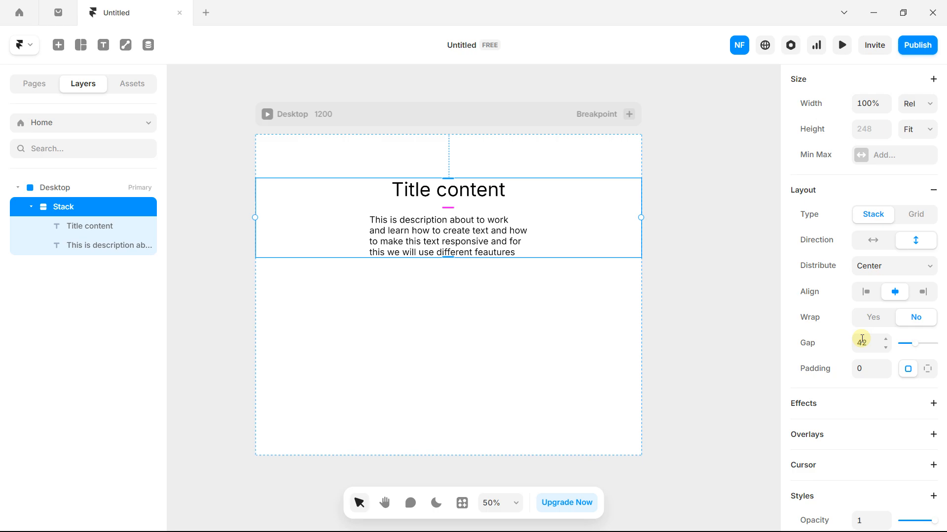
- Give the stack a solid light blue fill, C7F8FF
scroll(862, 341, "down", 8)
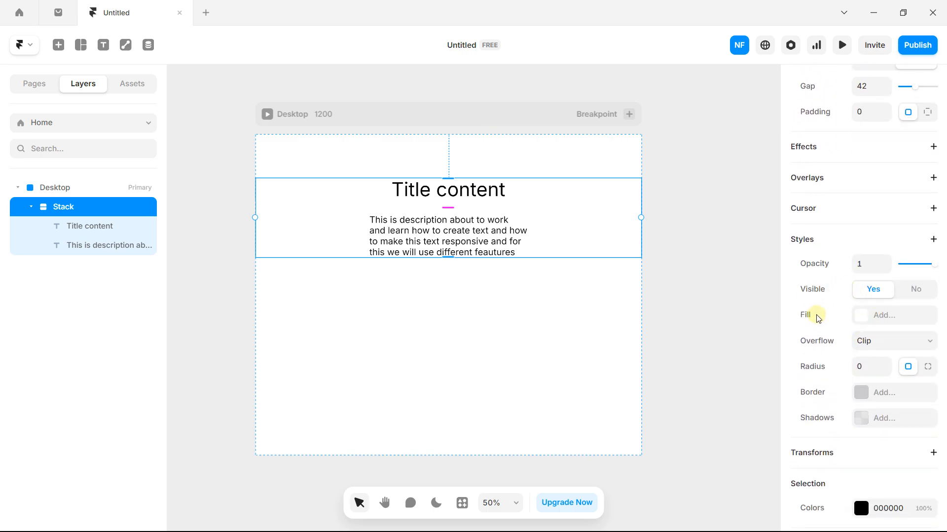
left_click(862, 315)
left_click(709, 342)
left_click_drag(709, 342, 625, 321)
left_click(690, 422)
left_click_drag(679, 375, 649, 310)
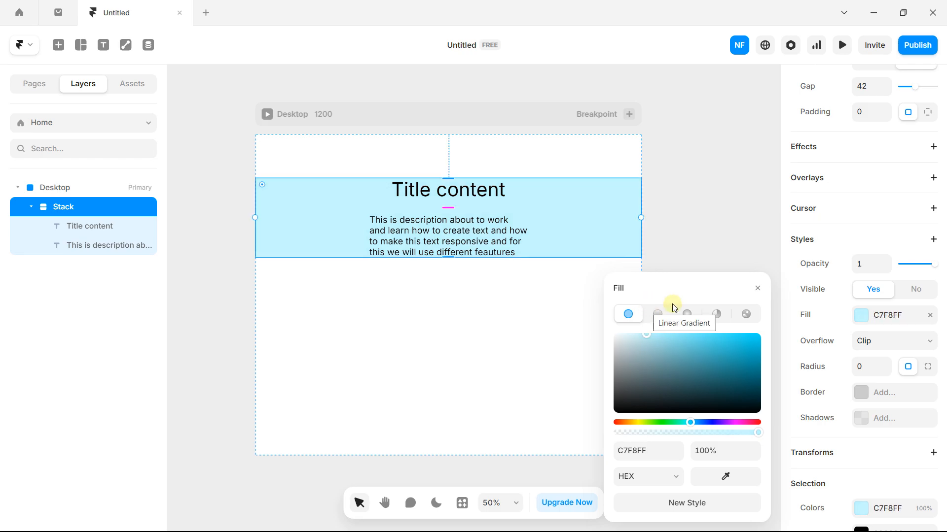
- Try Fit Content as the stack's width
scroll(850, 263, "up", 8)
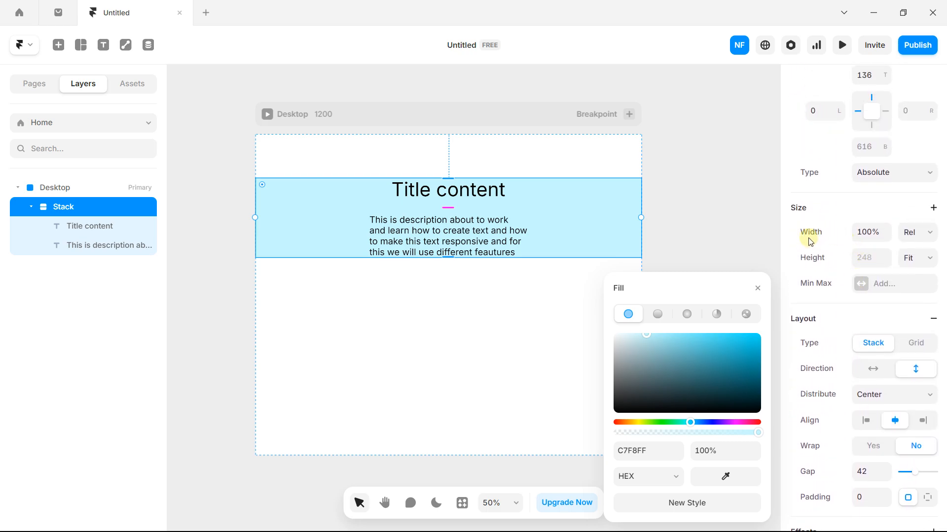
left_click(912, 235)
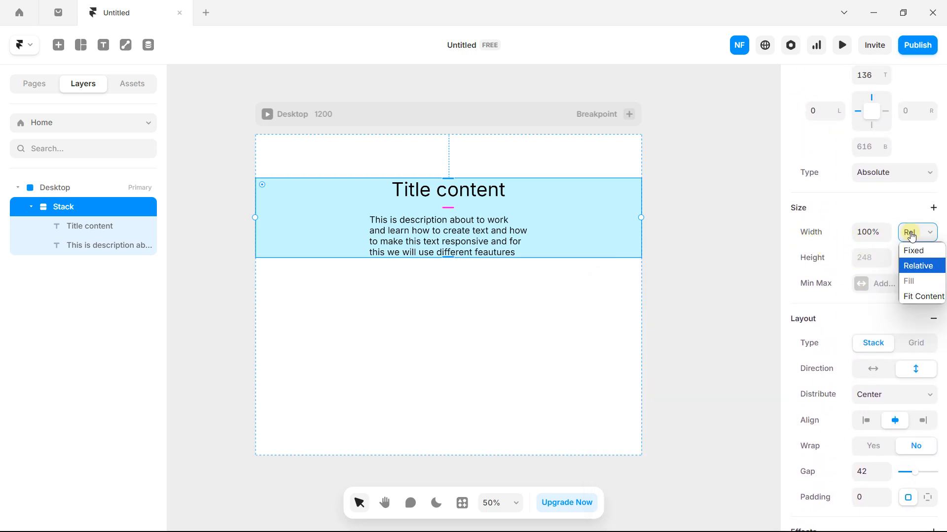
left_click(919, 297)
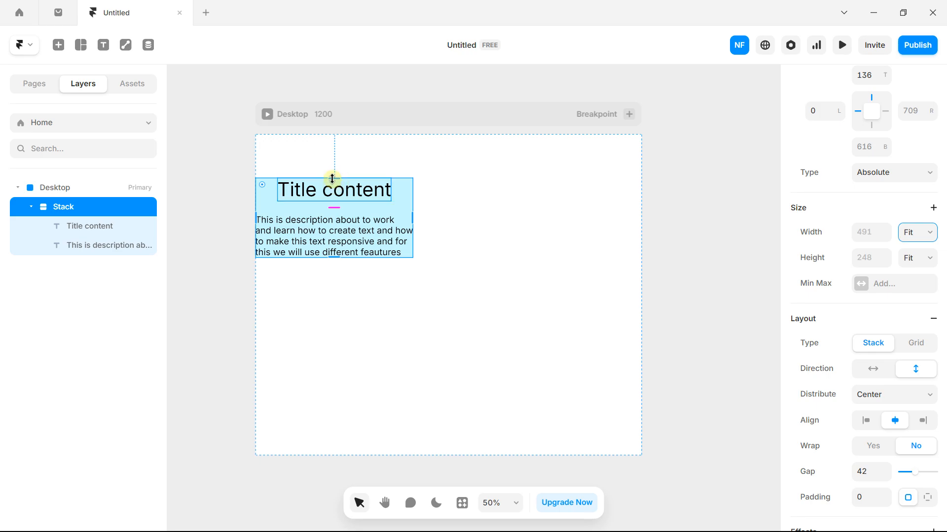
- Switch the stack's width to Fixed and stretch it across the full page width of 1200
left_click(915, 232)
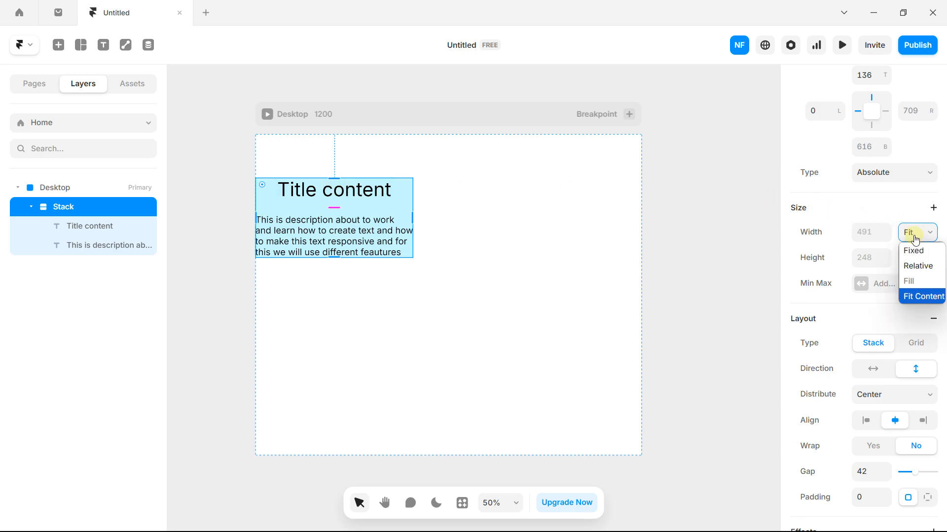
left_click(912, 251)
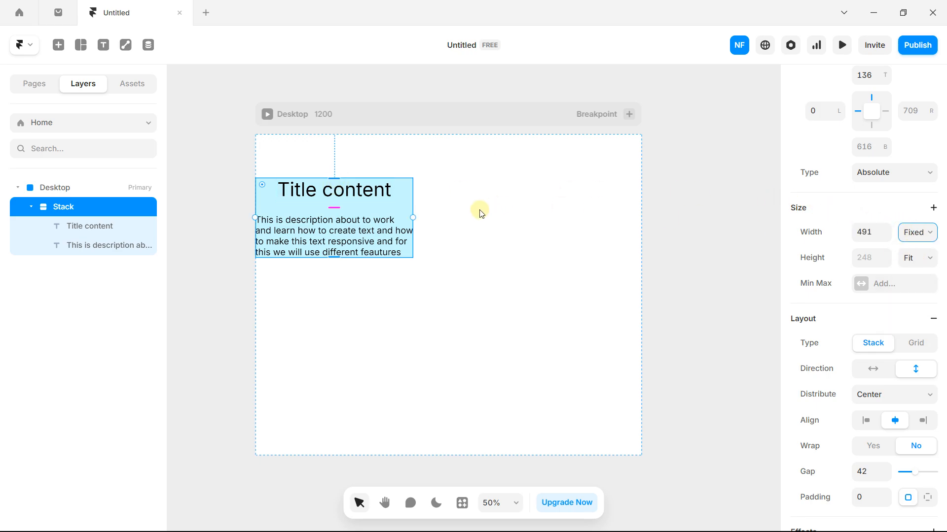
left_click_drag(412, 217, 641, 217)
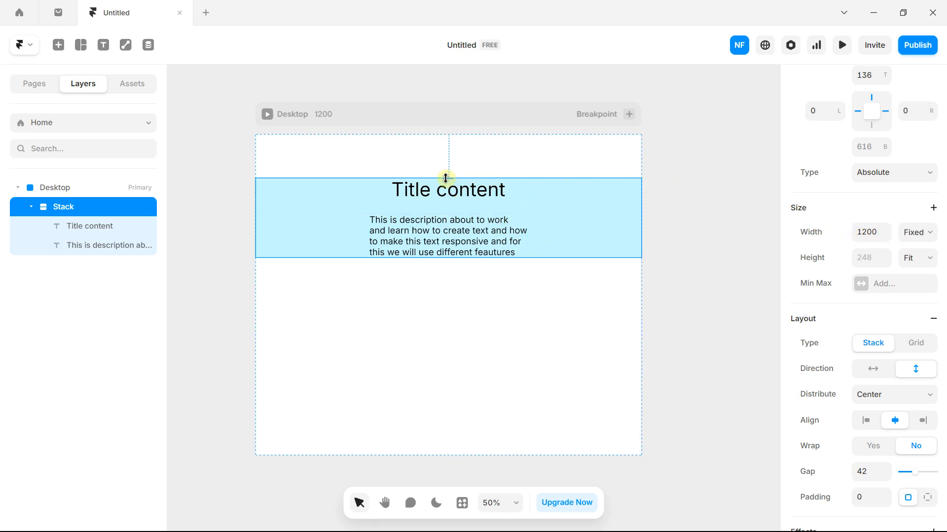
- Add vertical padding to the stack, setting both the top and the bottom padding to 60
left_click_drag(448, 178, 452, 196)
scroll(845, 312, "down", 4)
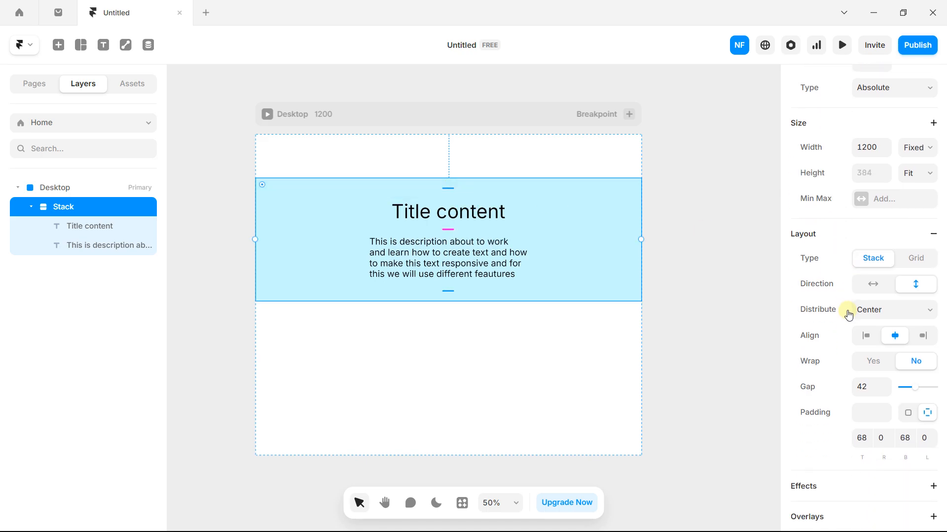
left_click(861, 329)
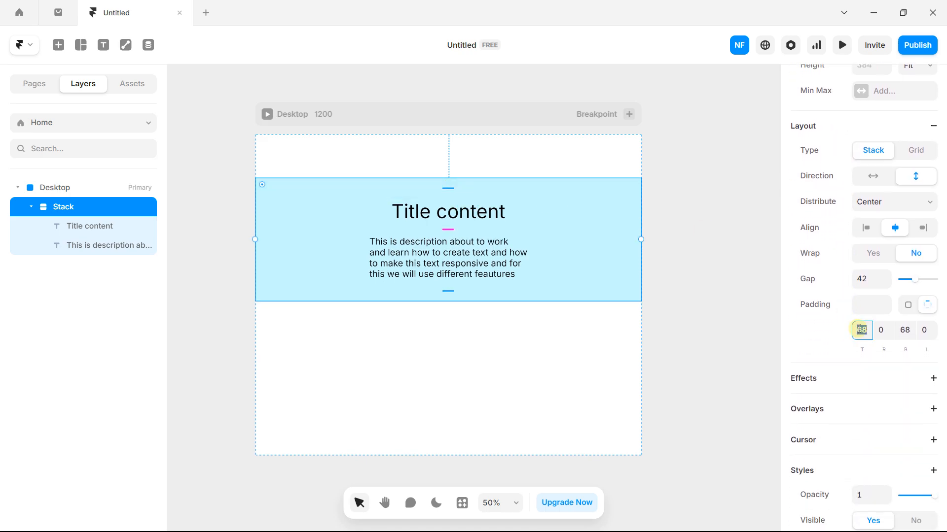
key("Caps_Lock")
key("Return")
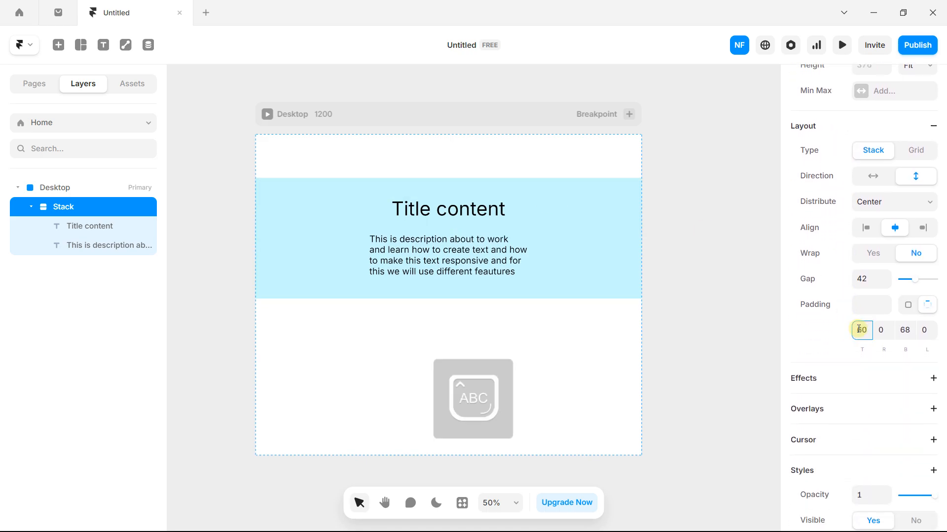
left_click(907, 331)
type("60")
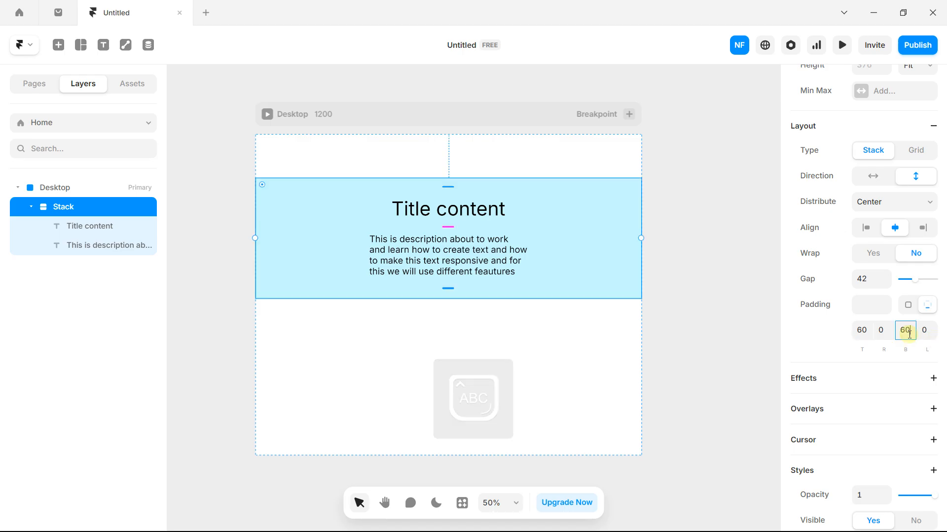
key("Return")
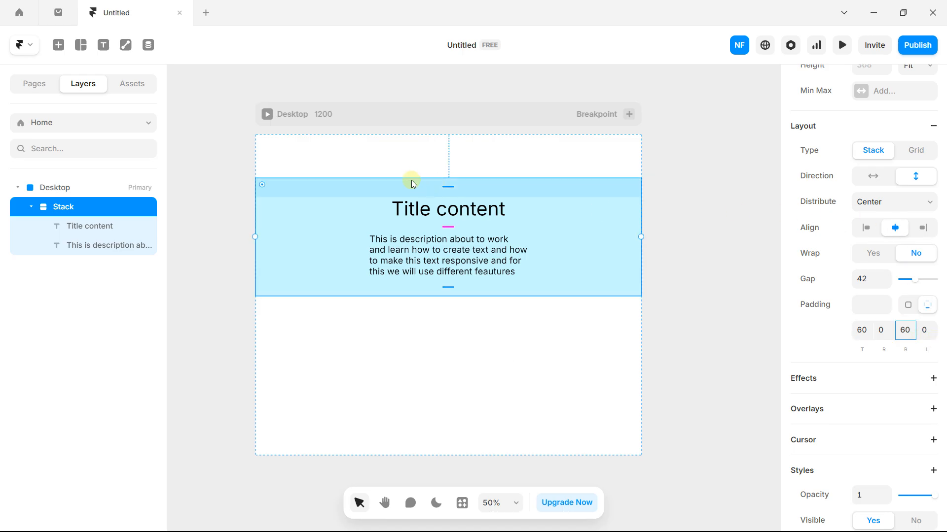
- Set the height of the Desktop breakpoint to Fit Content
left_click(310, 118)
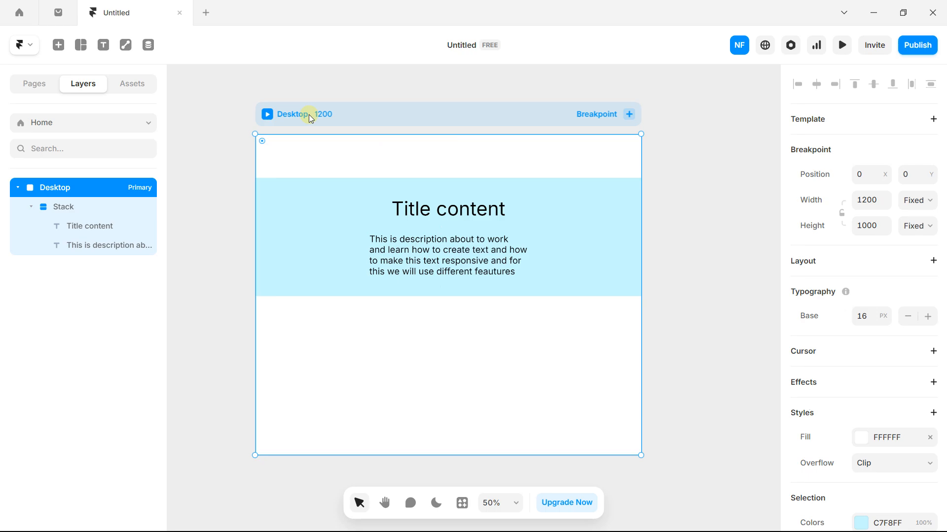
right_click(309, 116)
mouse_move(347, 195)
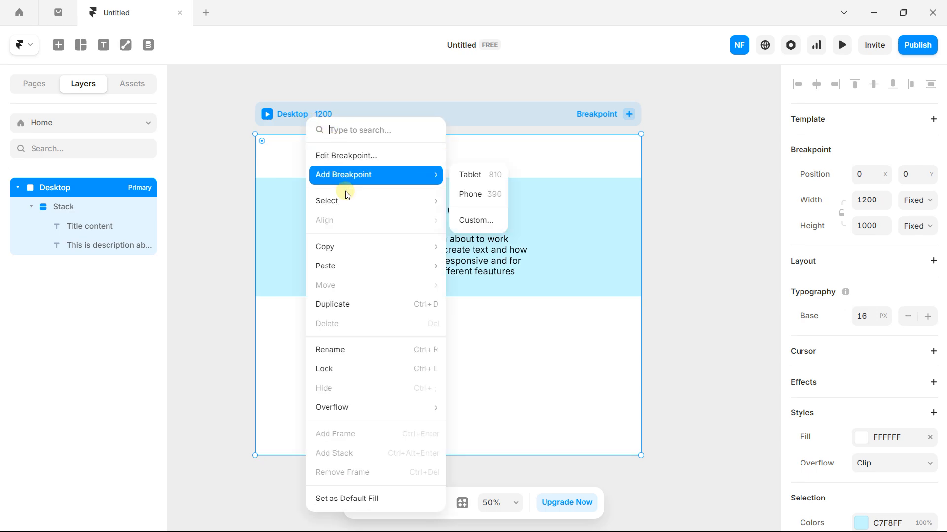
left_click(274, 108)
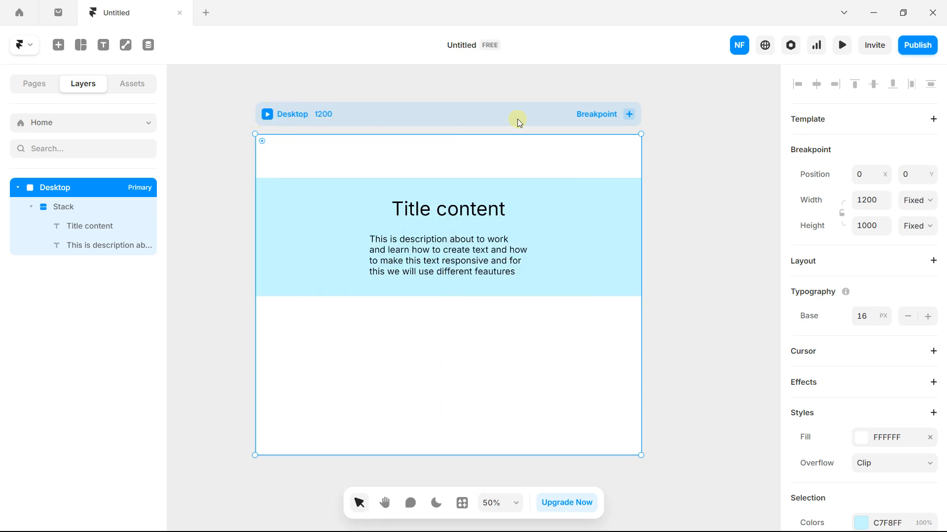
left_click(916, 226)
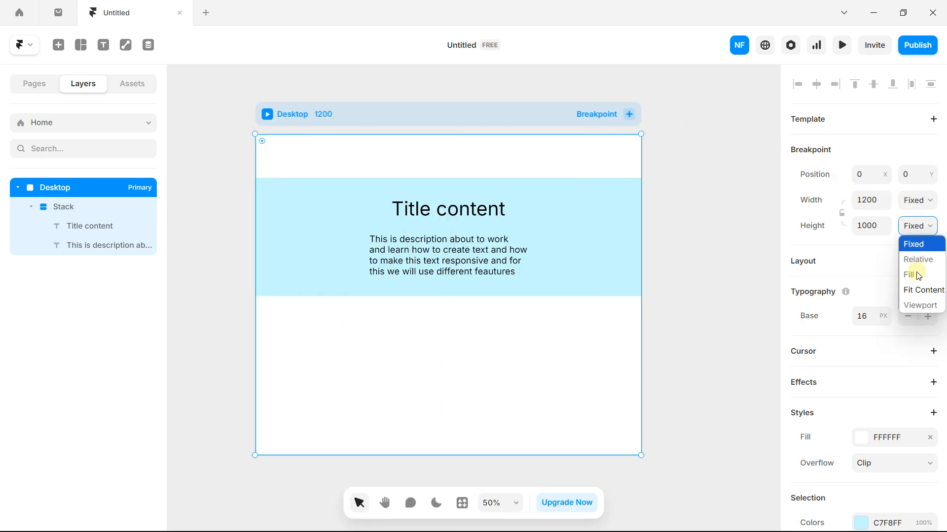
left_click(918, 290)
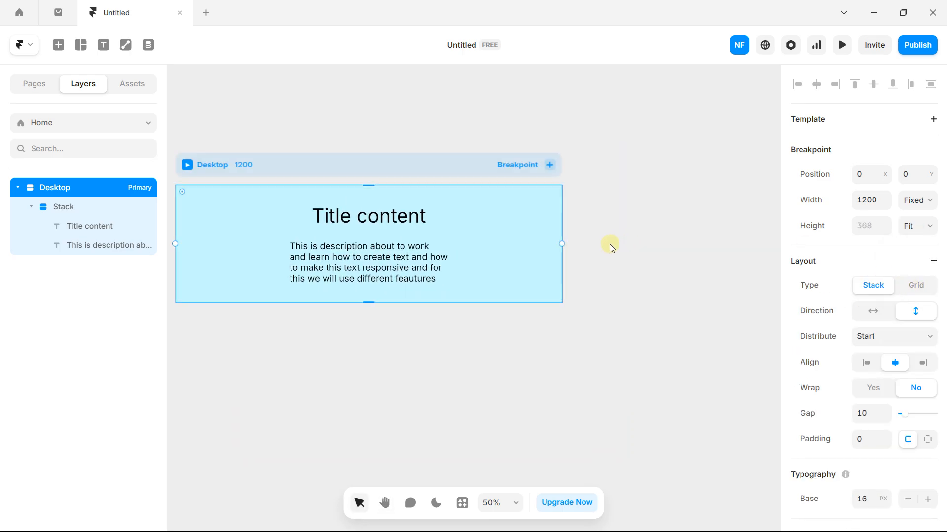
left_click(610, 244)
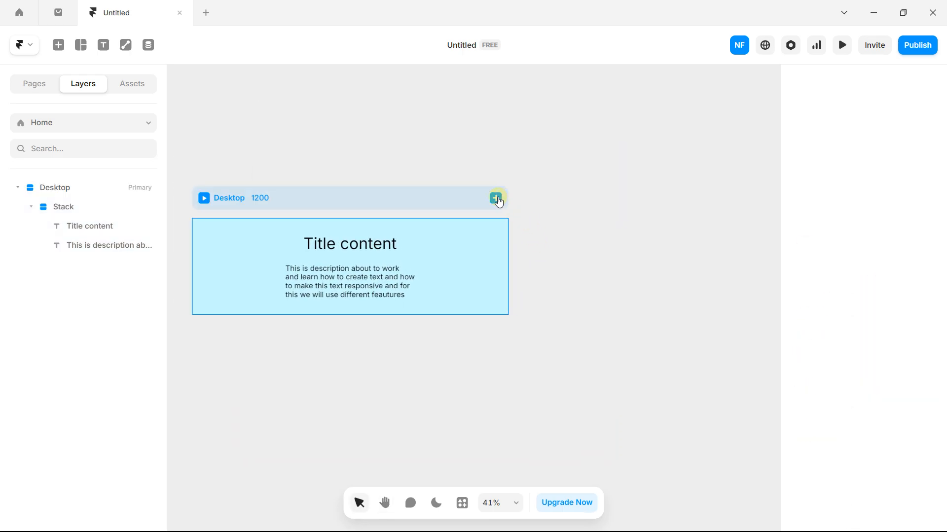
- Add the Tablet (810) and Phone (390) breakpoints to the page
left_click(496, 198)
left_click(518, 227)
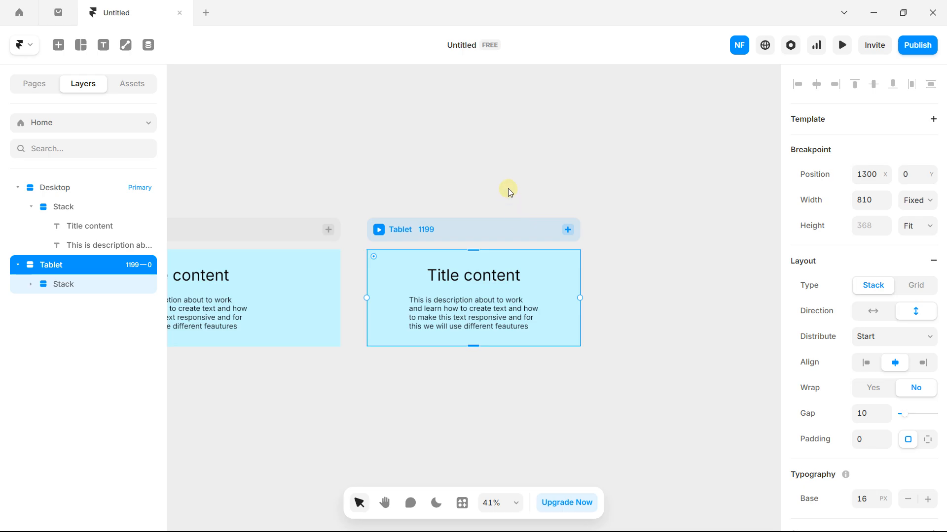
left_click(567, 230)
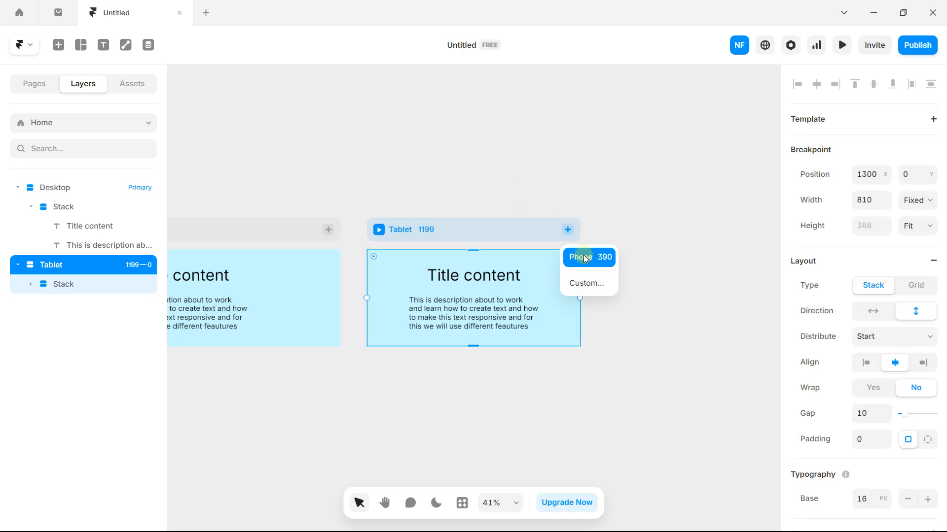
left_click(584, 258)
scroll(584, 247, "down", 1)
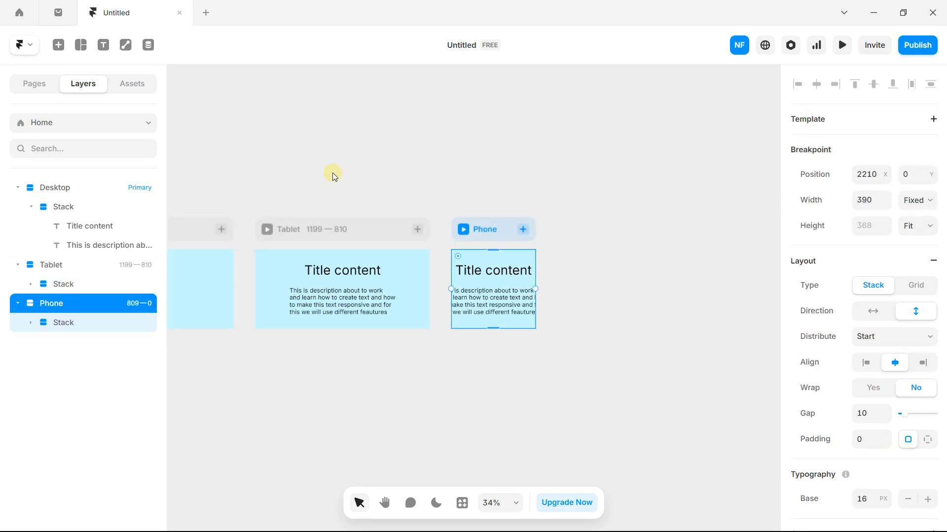
- Create a new Heading 1 text style from the Title content text in the Desktop stack
left_click_drag(333, 174, 568, 140)
left_click_drag(387, 178, 414, 174)
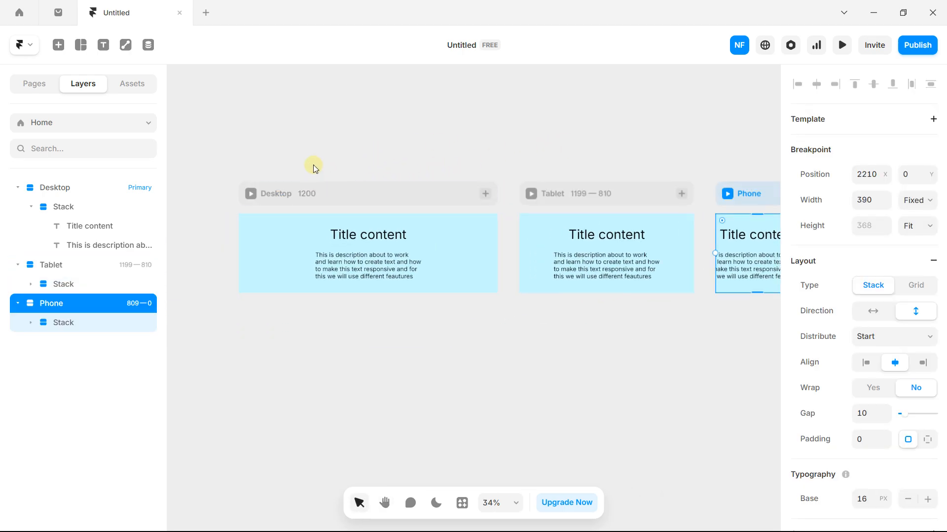
scroll(315, 165, "up", 1)
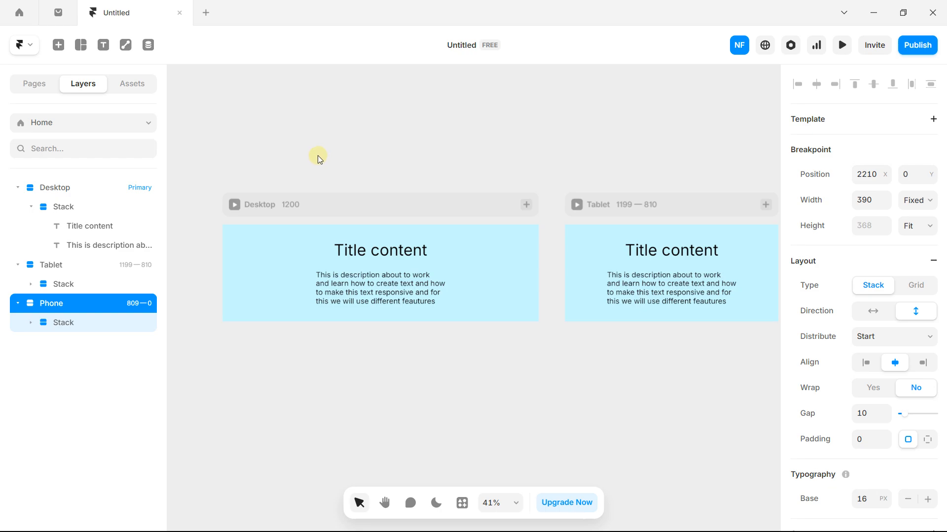
key("Caps_Lock")
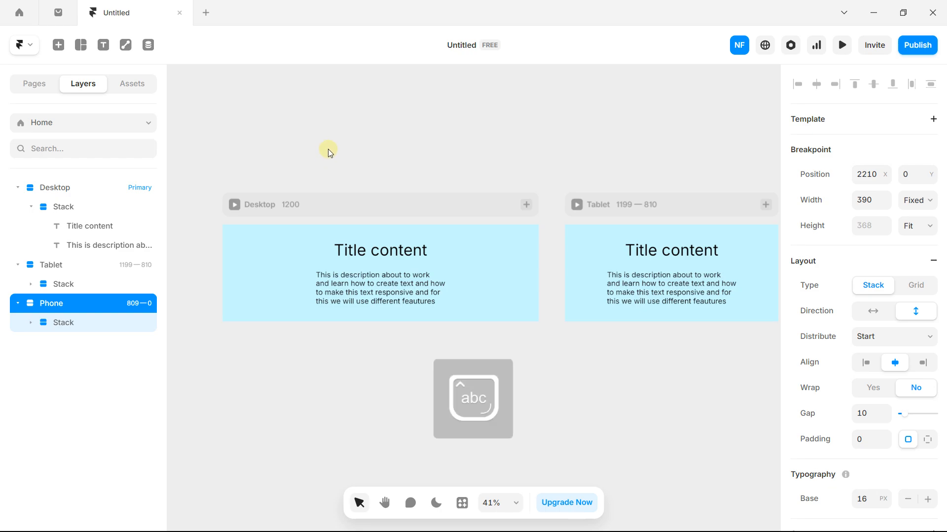
left_click(385, 254)
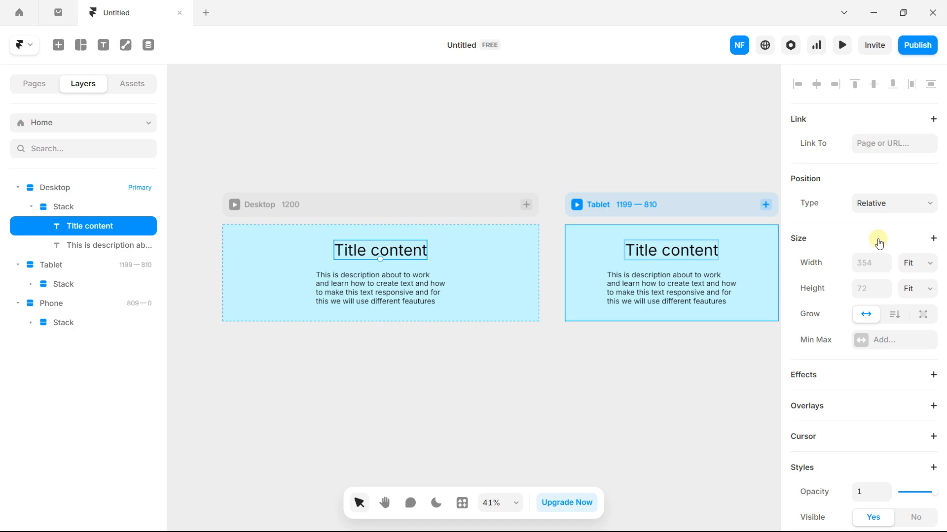
scroll(878, 240, "down", 6)
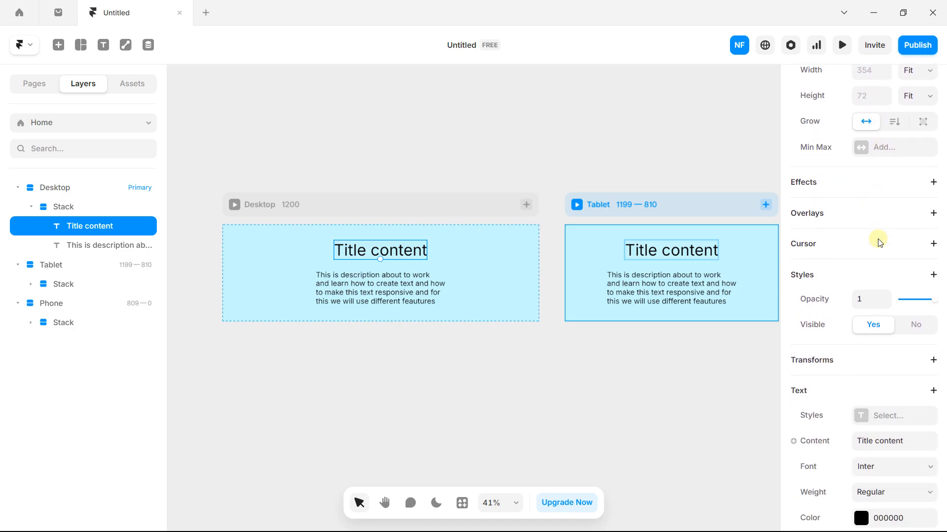
left_click(862, 291)
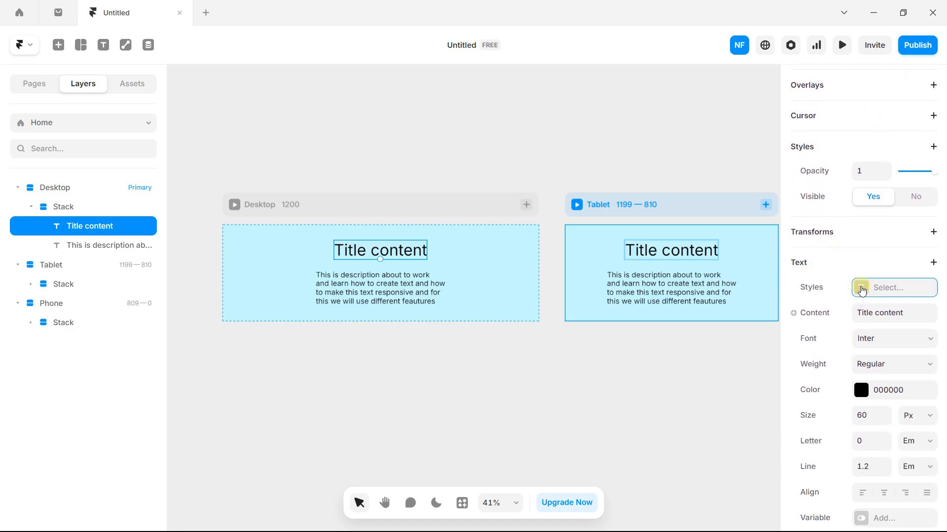
left_click(715, 325)
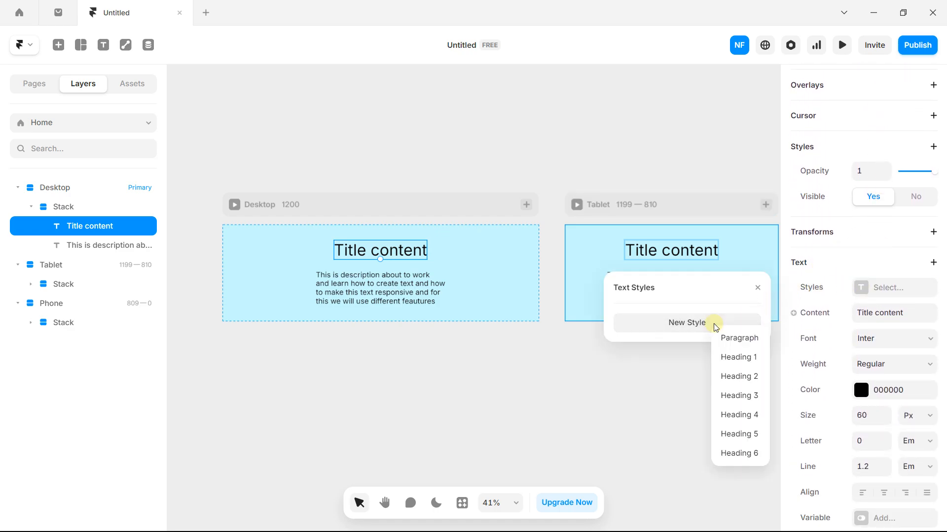
left_click(738, 357)
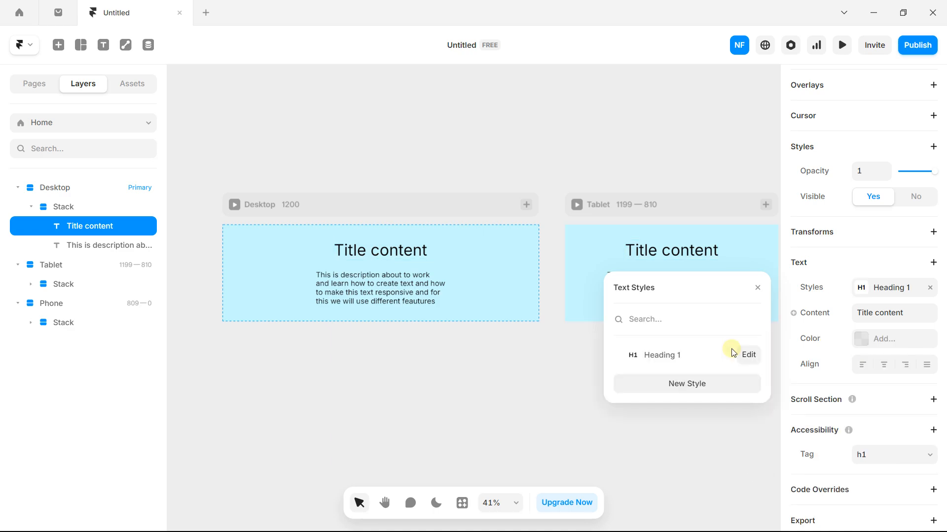
- Rename the Heading 1 text style as "Style title"
double_click(678, 360)
left_click_drag(679, 359, 639, 361)
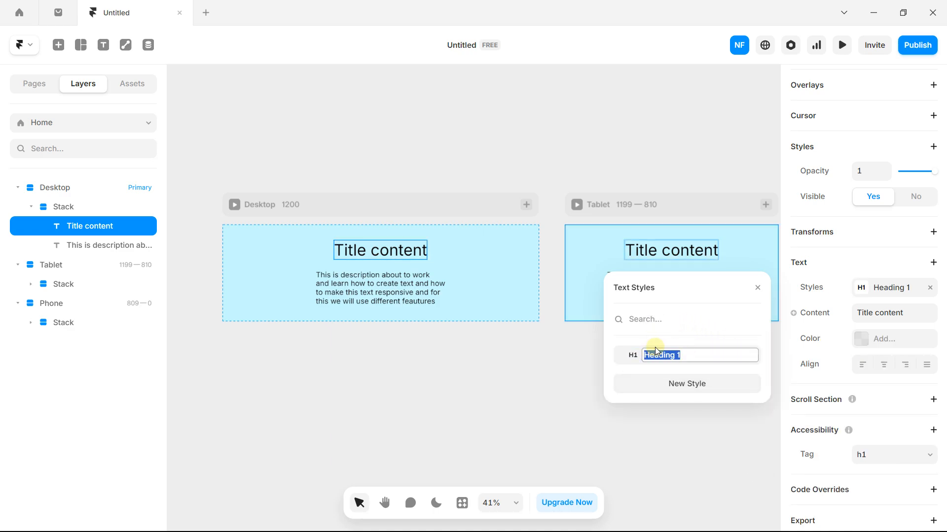
type("Style")
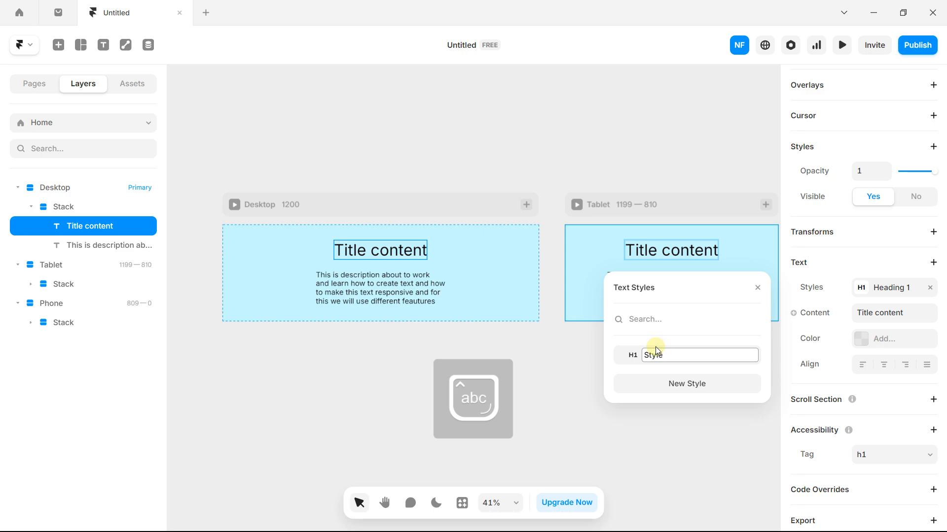
type(" title")
key("Return")
left_click(651, 378)
left_click(651, 375)
mouse_move(646, 354)
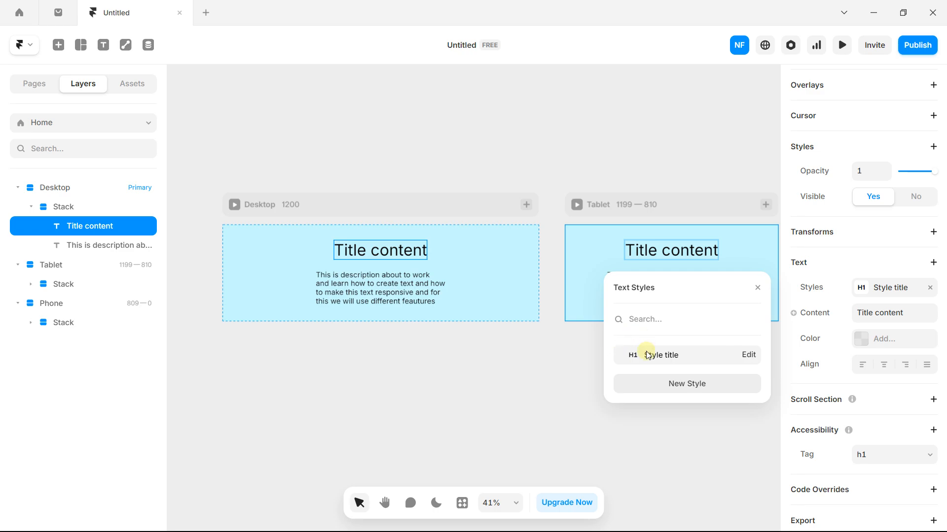
- Open the Style title text style for editing and add size breakpoints to it
left_click(746, 356)
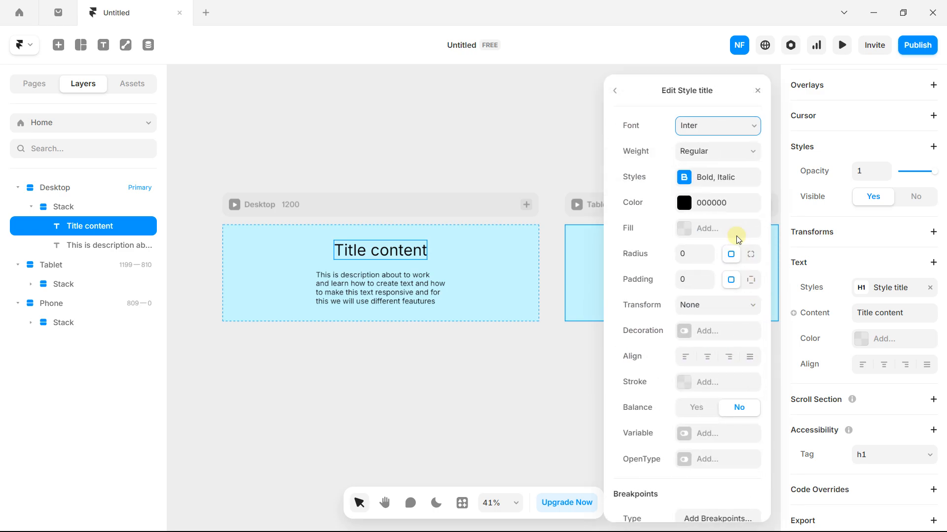
scroll(683, 198, "down", 3)
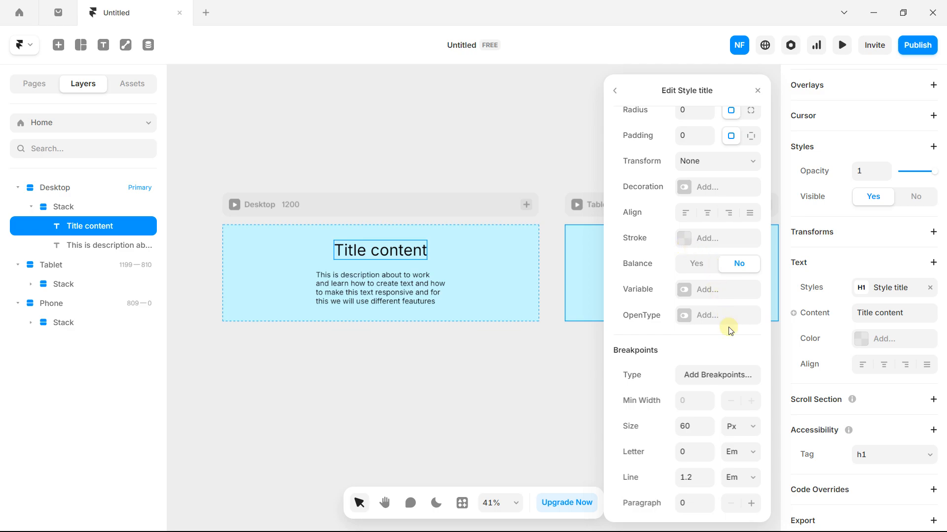
left_click(712, 379)
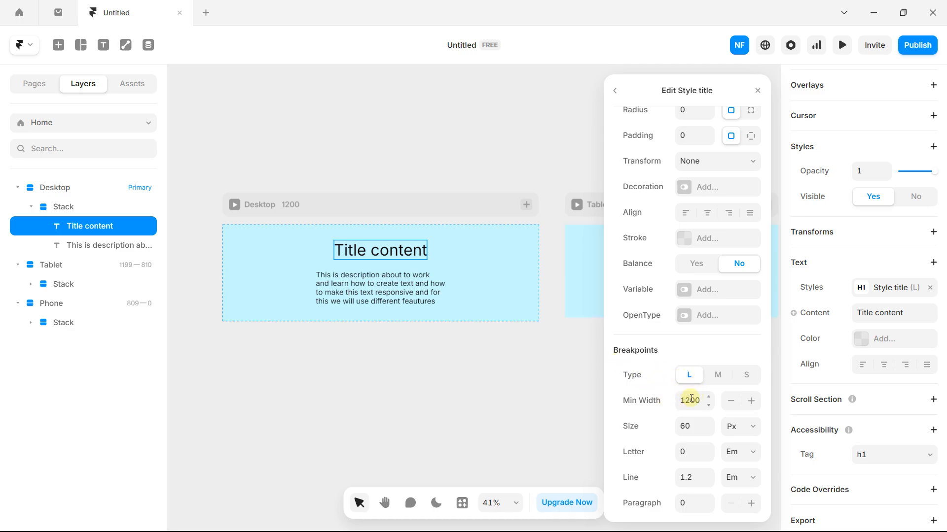
left_click(699, 424)
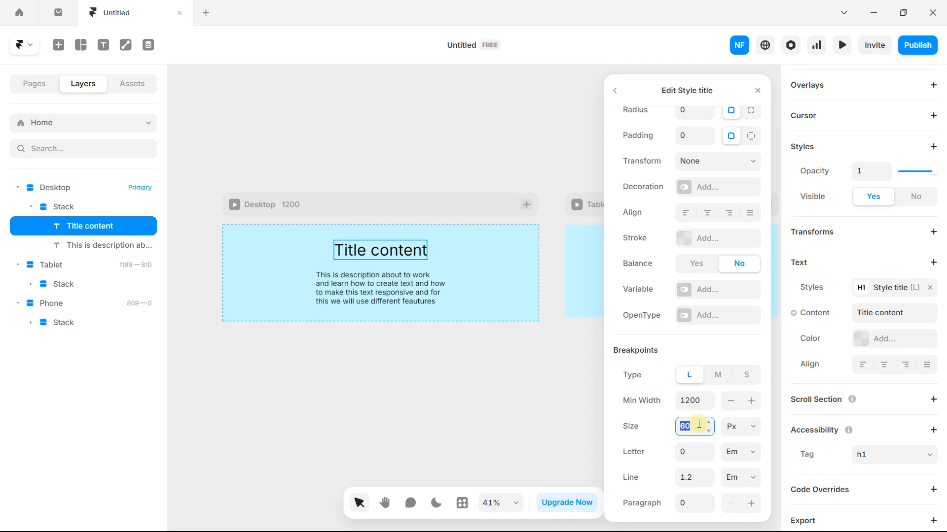
- Set the font size of Style title's M breakpoint to 50 px
left_click_drag(504, 281, 296, 304)
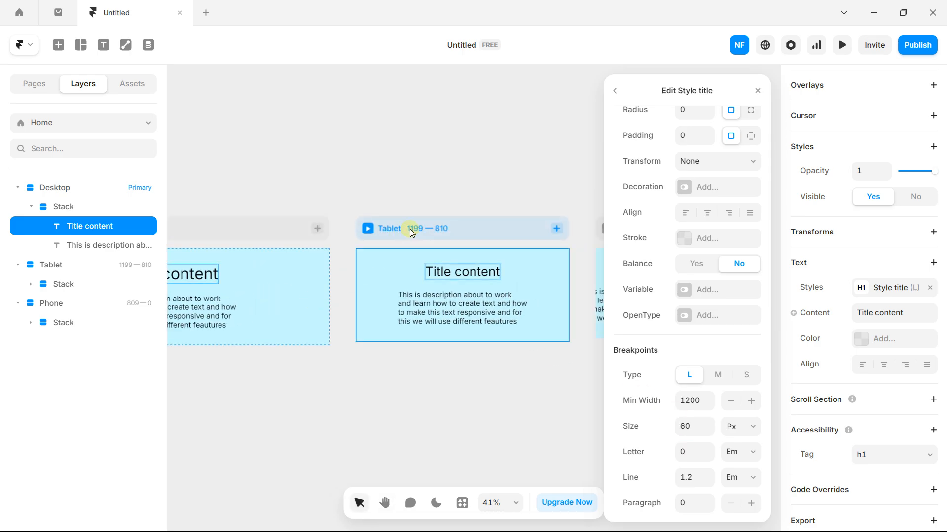
left_click(718, 375)
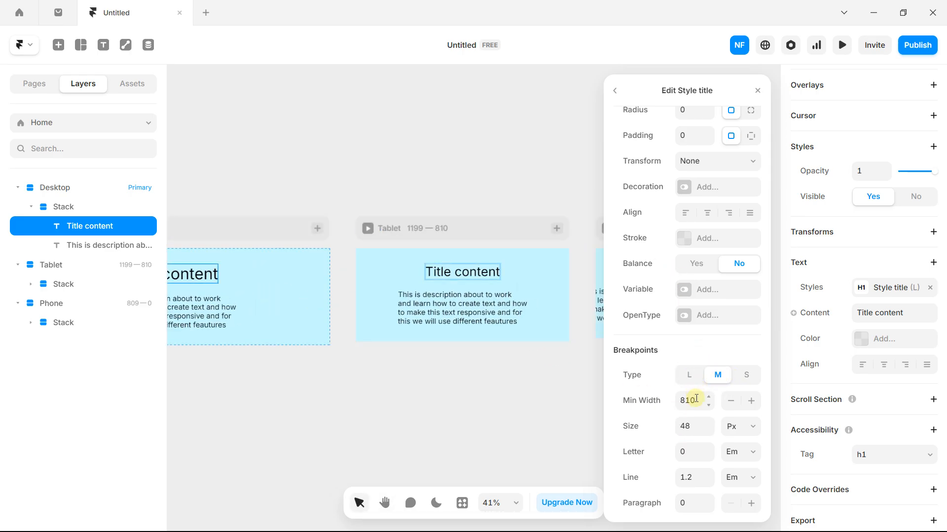
left_click(710, 434)
left_click(710, 423)
left_click(710, 423)
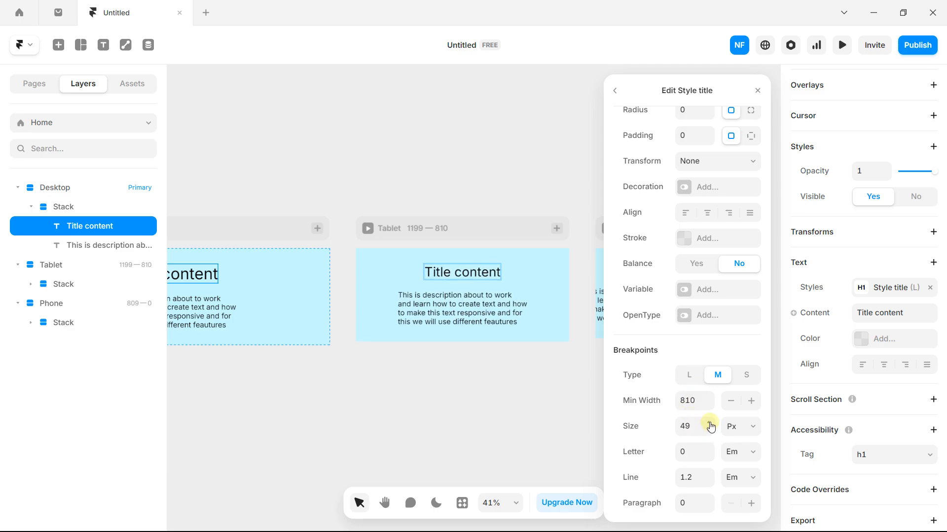
left_click(710, 423)
- Set the font size of Style title's S breakpoint to 40 px
scroll(574, 303, "right", 5)
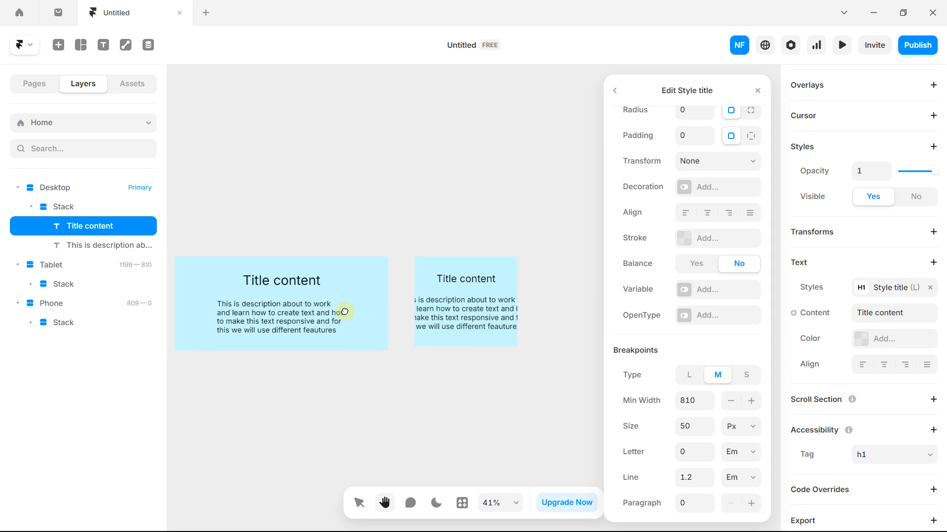
left_click(749, 376)
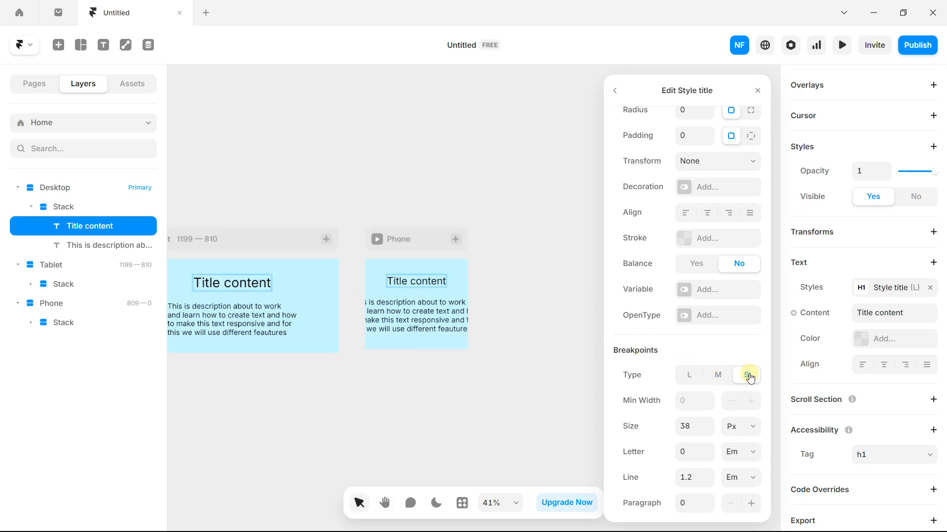
left_click(709, 423)
left_click(708, 423)
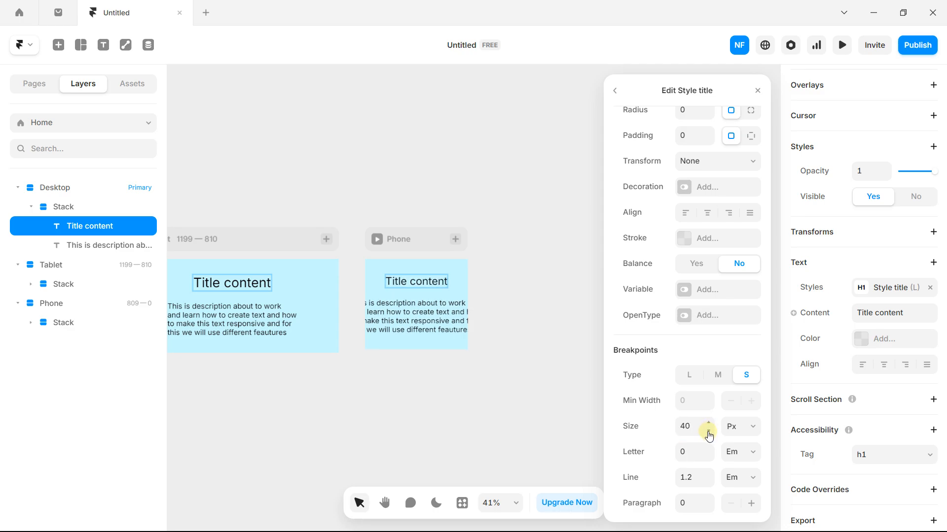
- Create a new Heading 2 text style from the description text in the Desktop stack
scroll(365, 384, "left", 10)
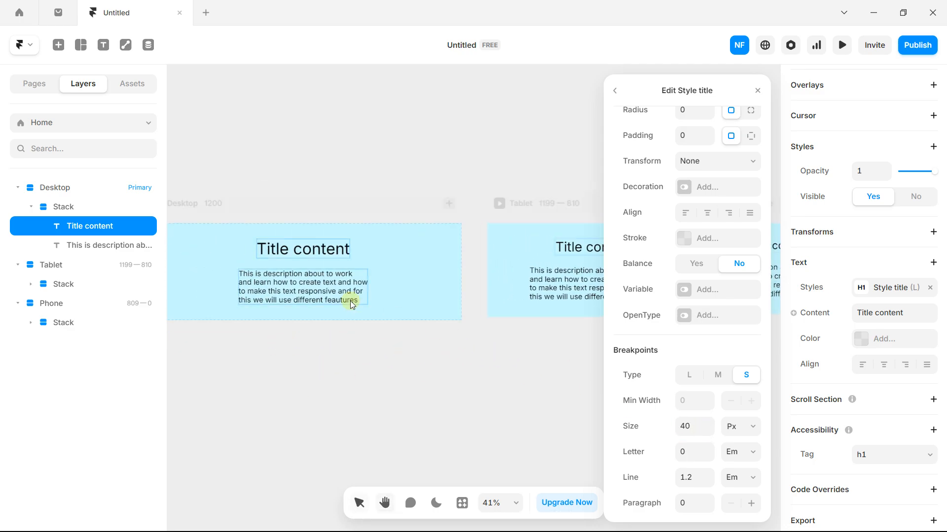
left_click(336, 294)
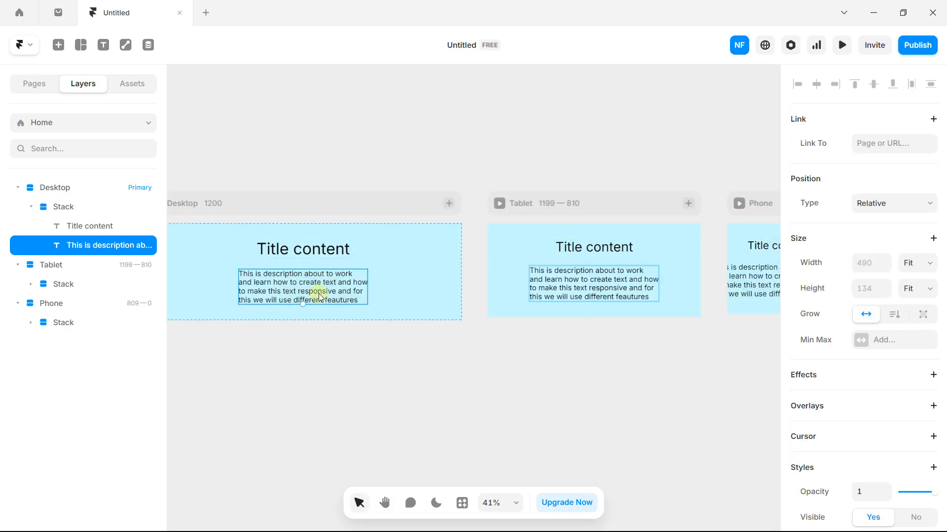
scroll(868, 296, "down", 6)
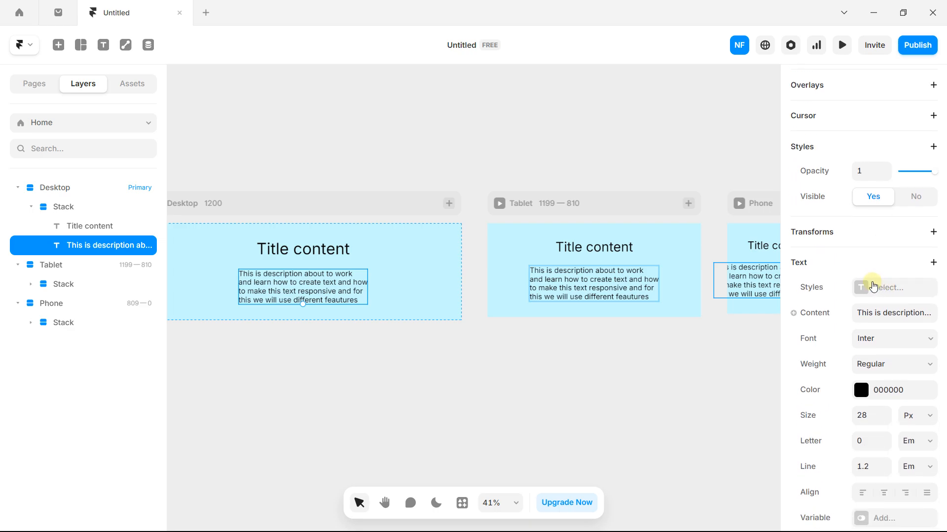
left_click(861, 287)
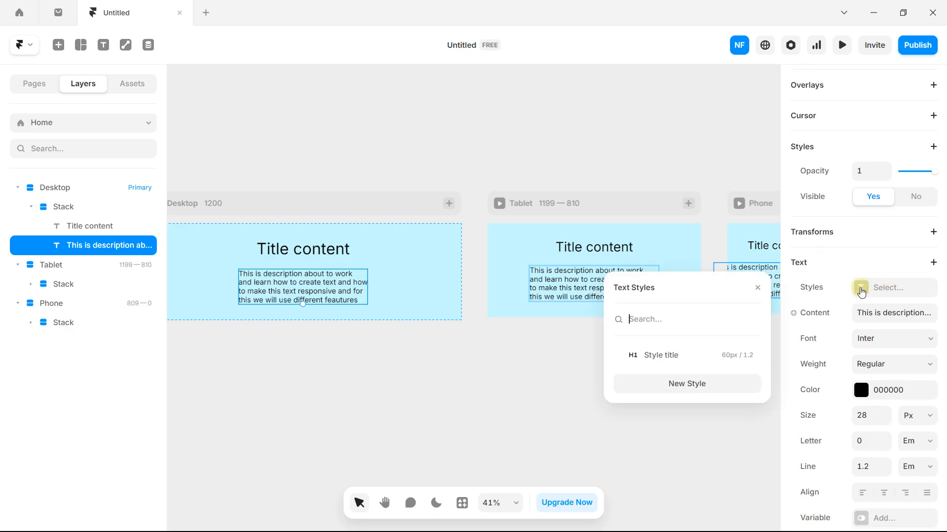
left_click(690, 383)
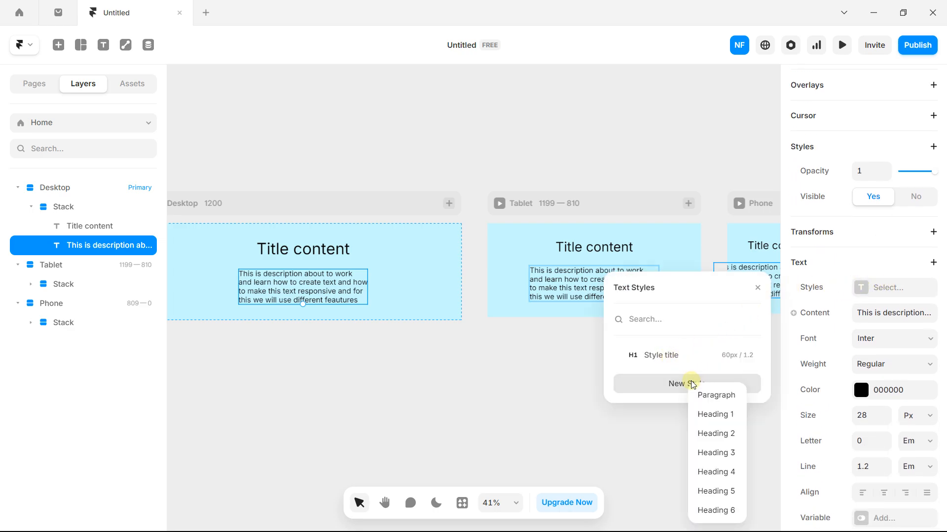
left_click(716, 433)
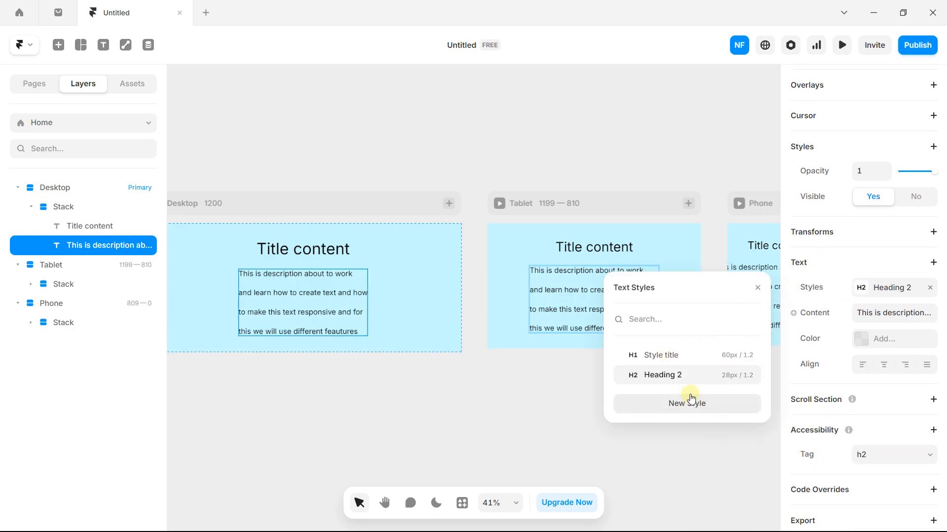
- Rename the Heading 2 text style as "Style content"
double_click(686, 380)
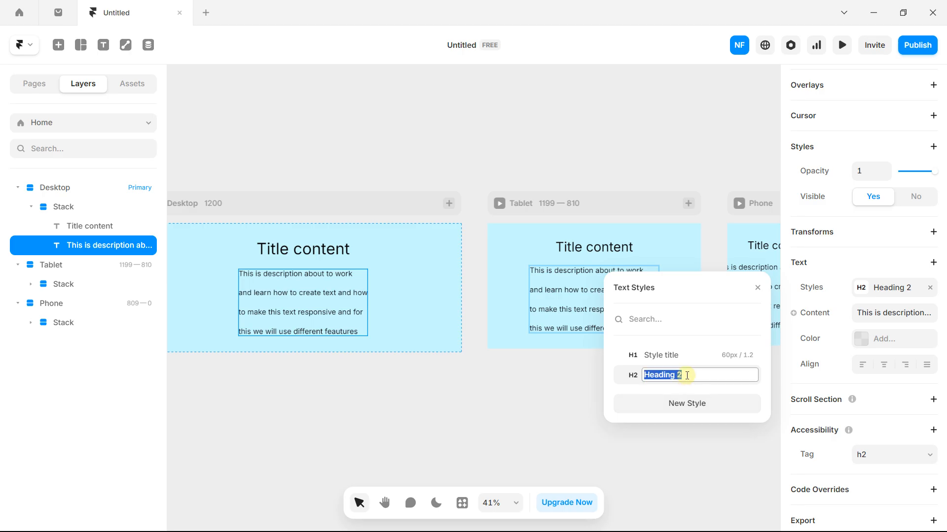
type("Style content")
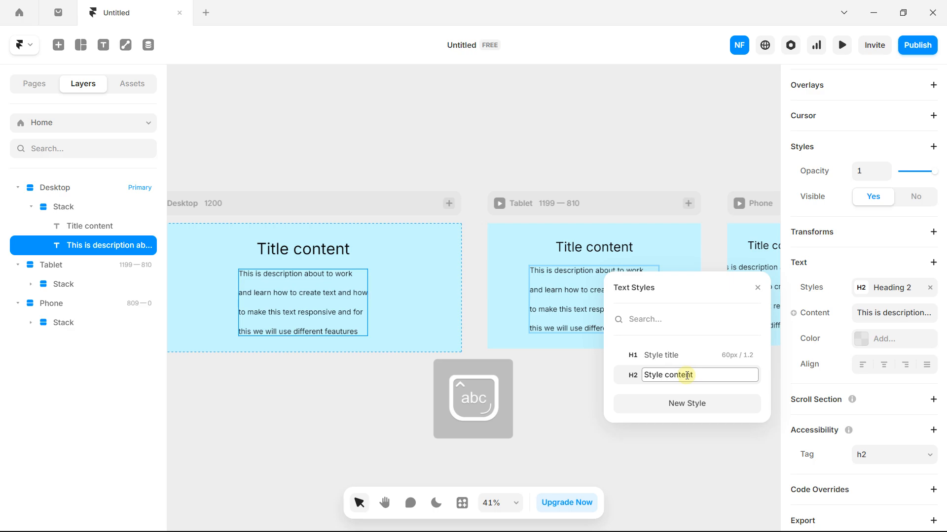
key("Return")
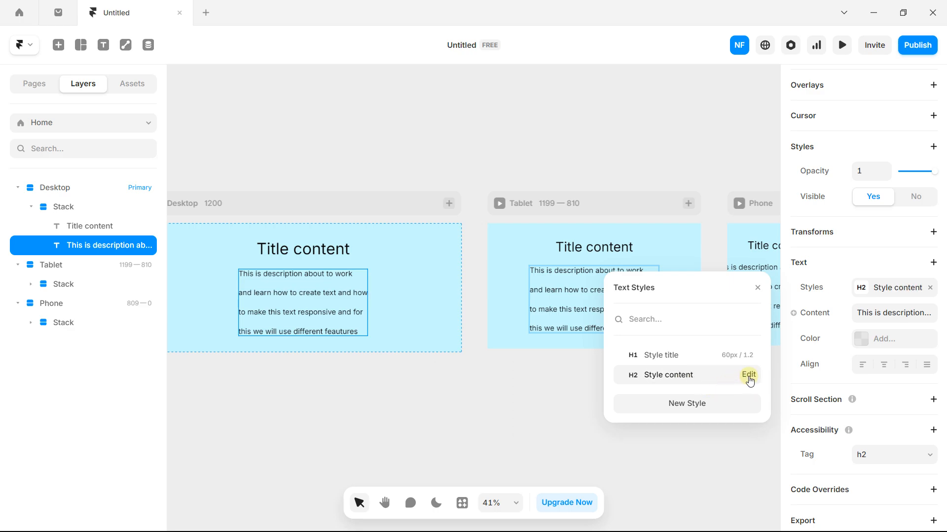
- Edit the Style content text style and set its paragraph spacing to 10
left_click(748, 374)
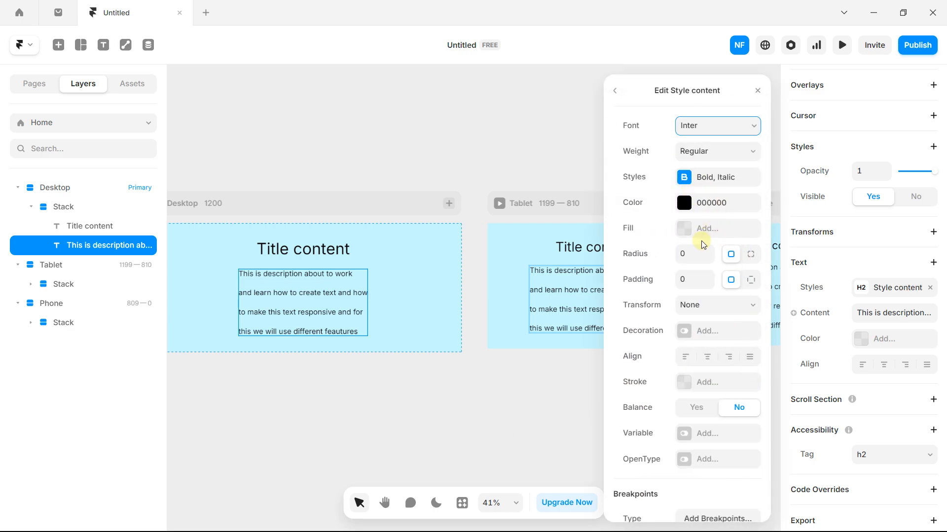
scroll(703, 281, "down", 3)
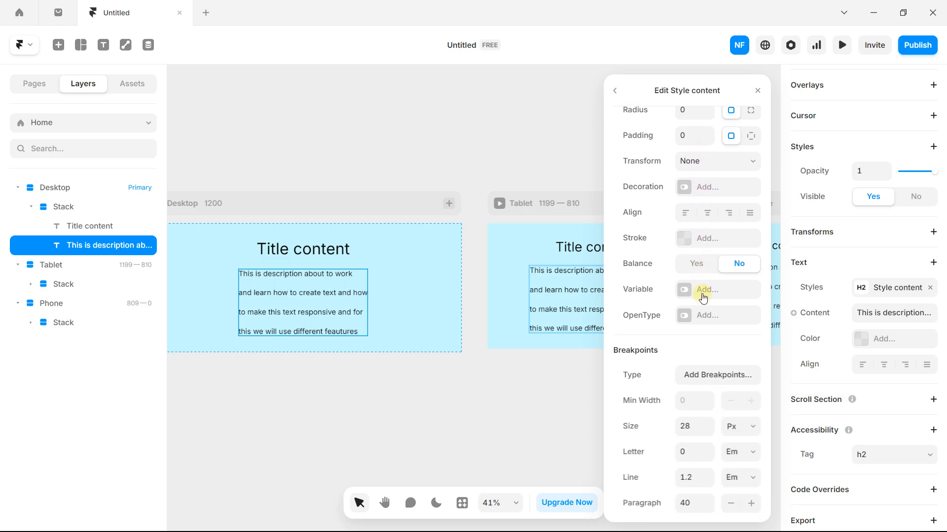
left_click(709, 509)
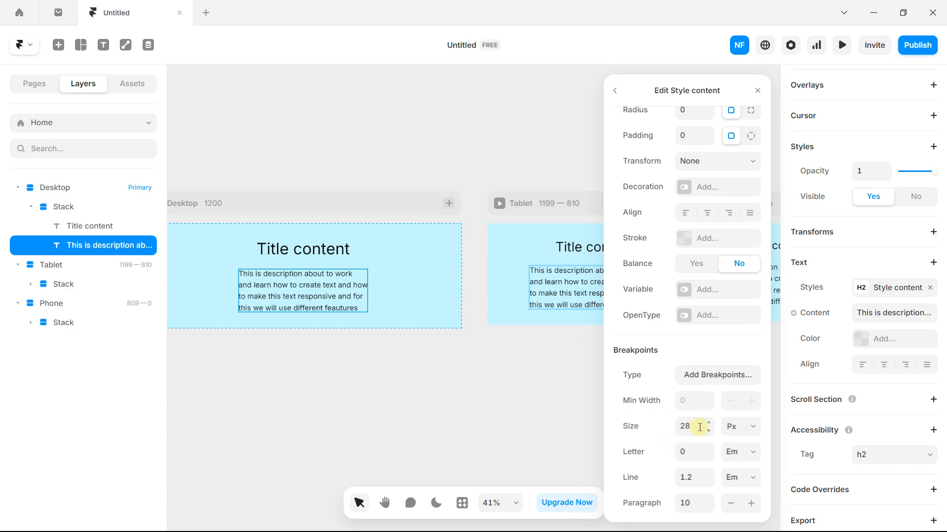
- Add breakpoints to the Style content text style and set the L breakpoint's font size to 30 px
left_click(710, 376)
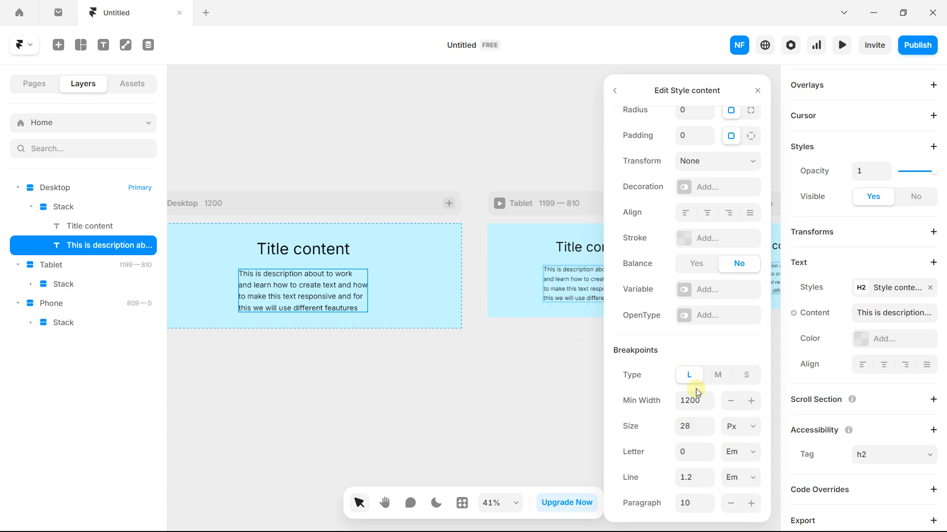
left_click(706, 424)
left_click(706, 424)
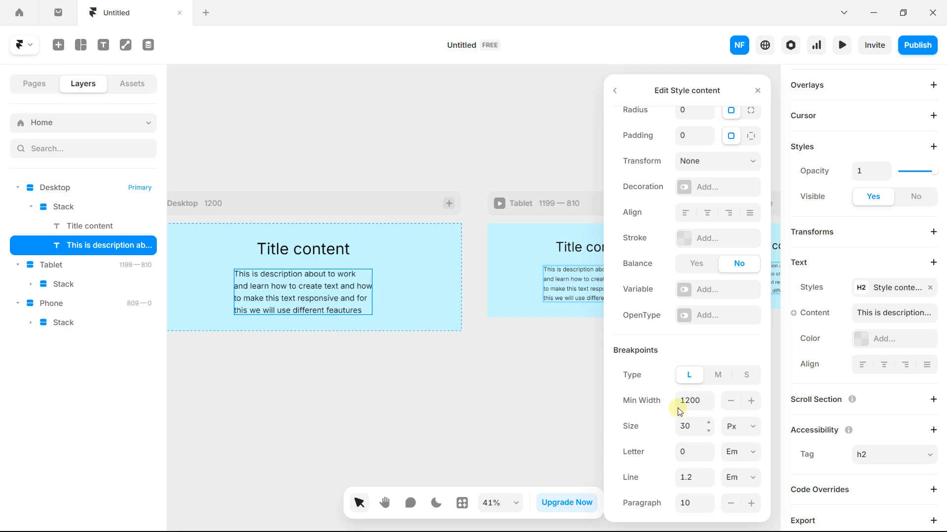
- Set the M breakpoint's font size in the Style content text style to 24 px
left_click_drag(507, 270, 321, 277)
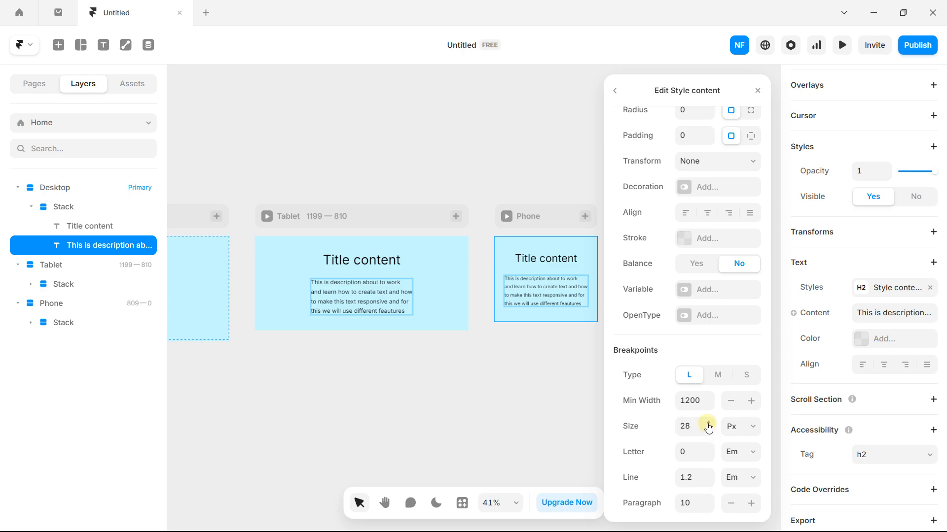
left_click(717, 375)
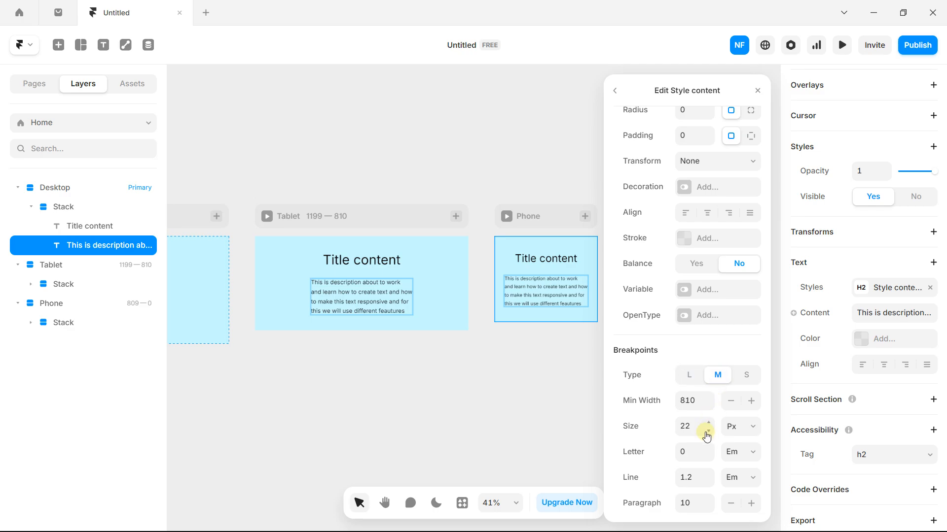
left_click(708, 434)
left_click(707, 434)
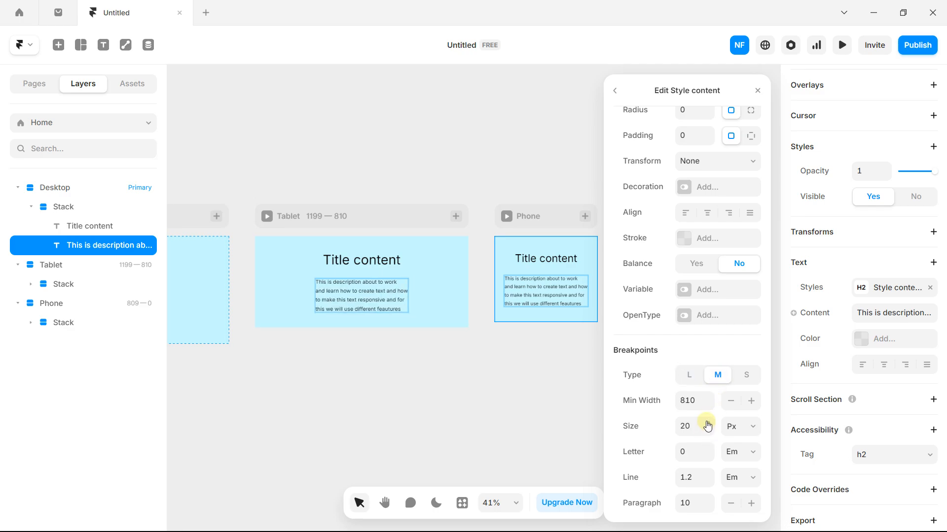
left_click(708, 423)
left_click(708, 422)
left_click(709, 423)
left_click(709, 423)
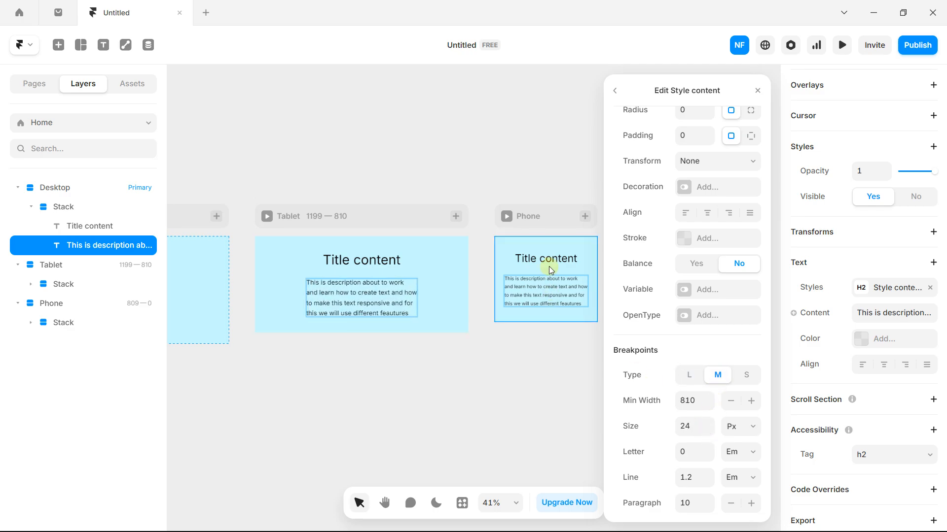
- Set the S breakpoint's font size in the Style content text style to 20 px and close the style editor
left_click(743, 374)
left_click(708, 424)
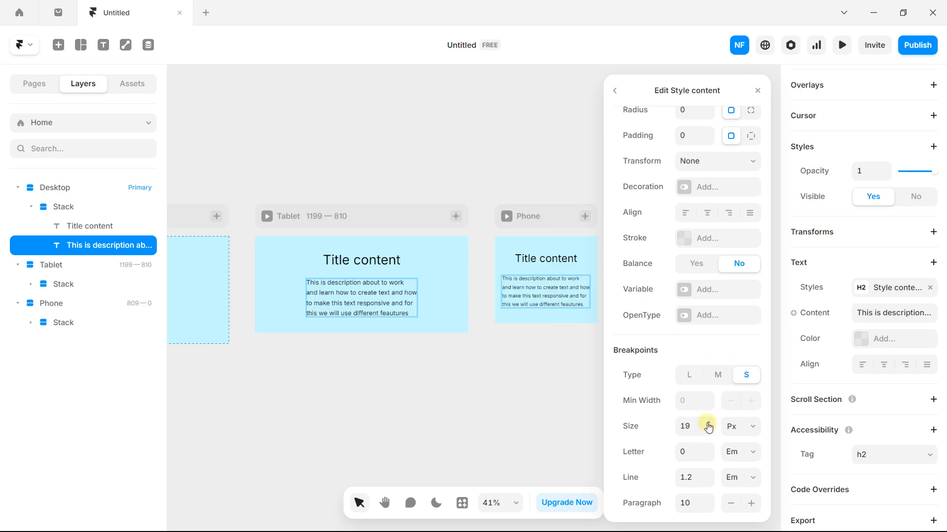
left_click(707, 424)
left_click(539, 164)
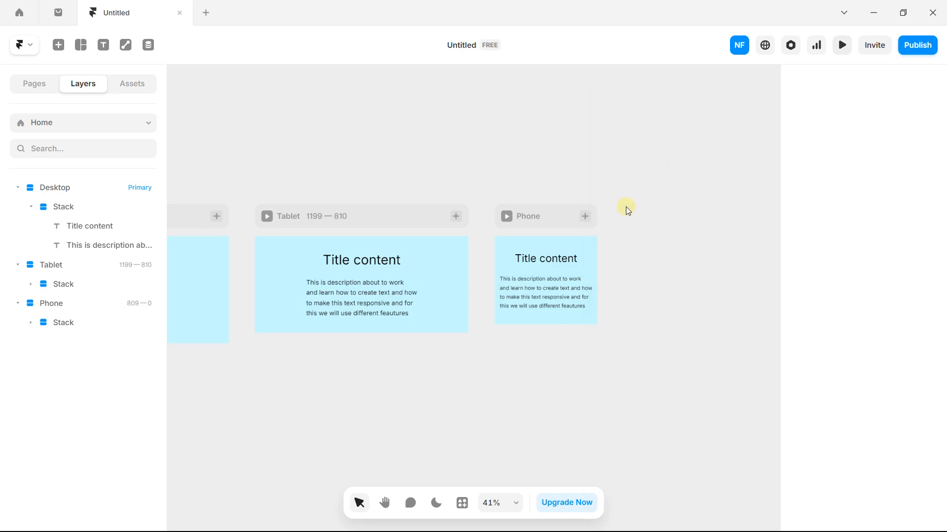
- Preview the page and resize the preview width to check how the title and description respond
left_click(842, 46)
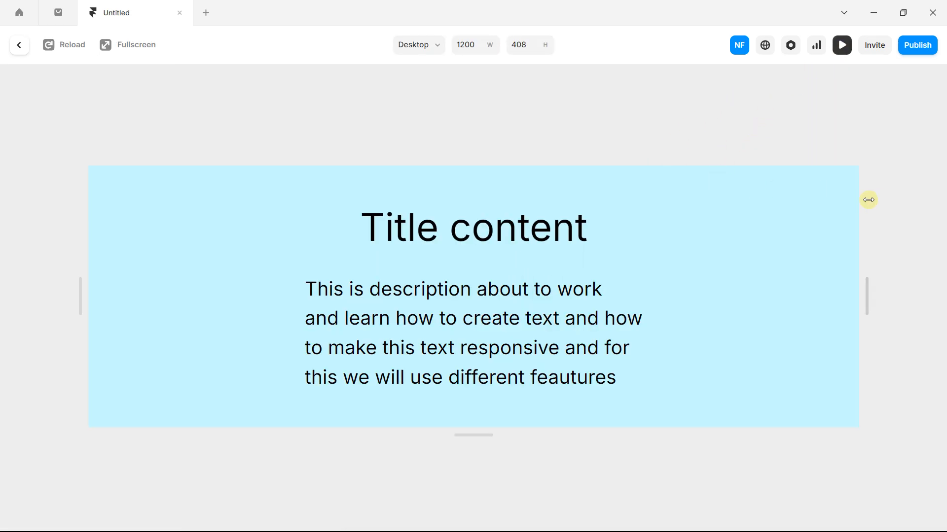
left_click_drag(869, 199, 940, 170)
left_click(842, 45)
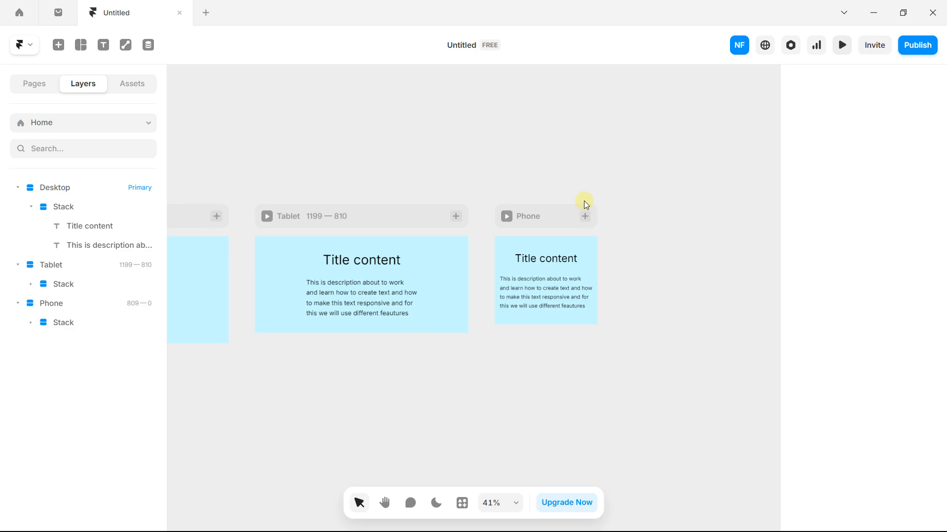
- Detach the Style title and Style content text styles from the Desktop title and description texts
left_click_drag(469, 158, 623, 134)
scroll(616, 135, "down", 1)
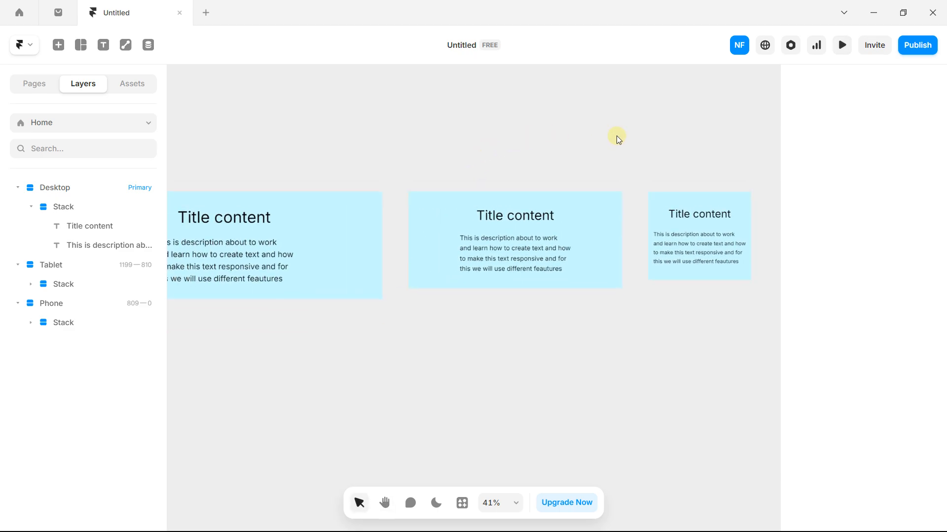
scroll(617, 136, "down", 3)
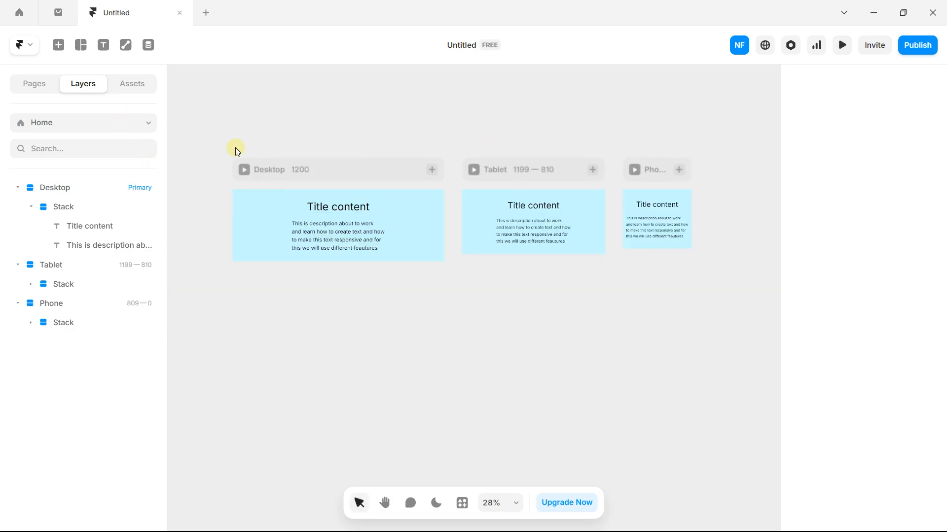
left_click(351, 209)
scroll(841, 274, "down", 1)
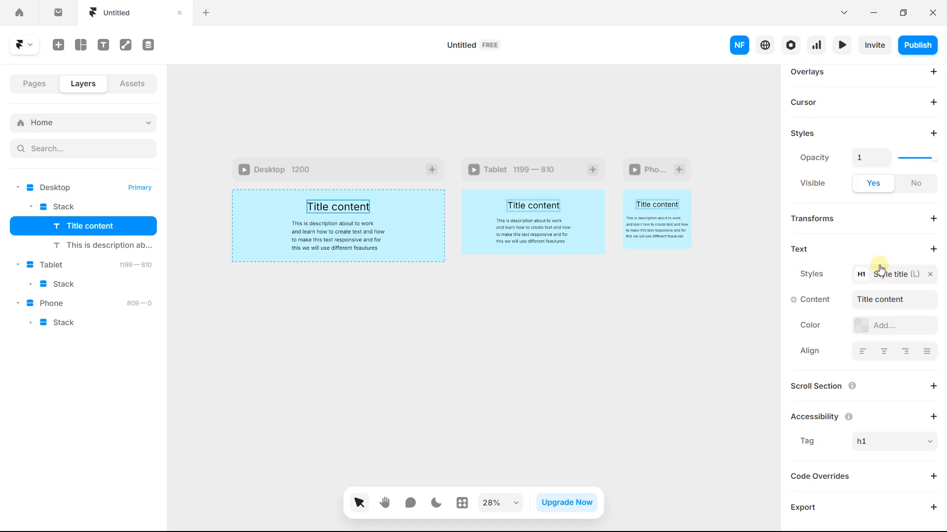
left_click(930, 274)
left_click(331, 238)
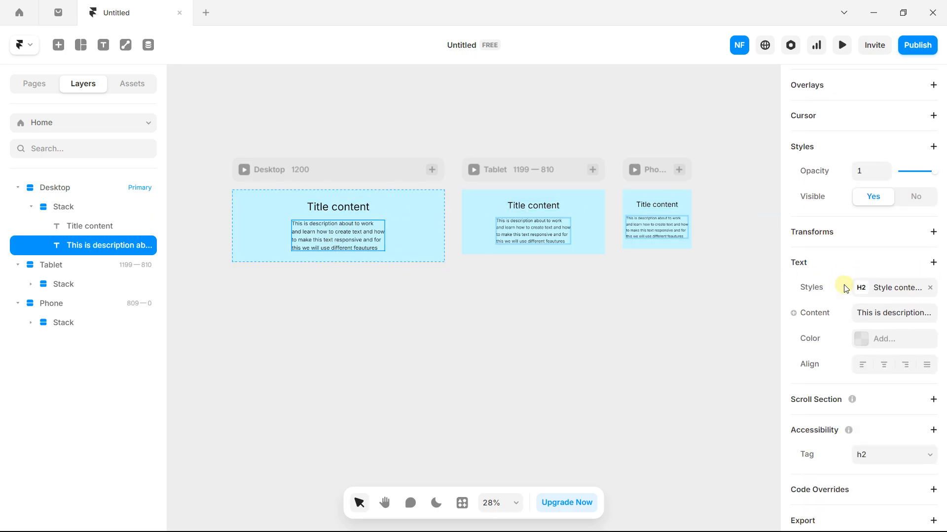
left_click(930, 288)
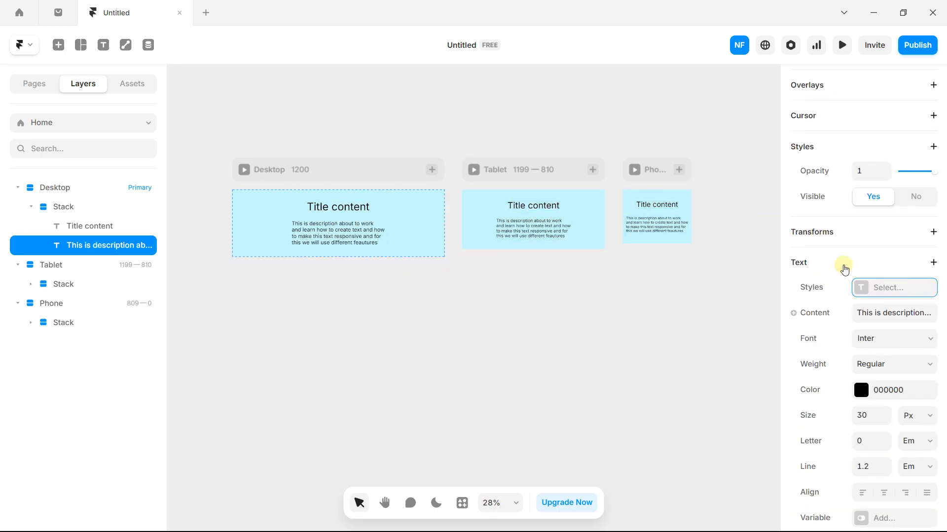
- Delete the Style title and Style content text styles from the project's assets
left_click(134, 85)
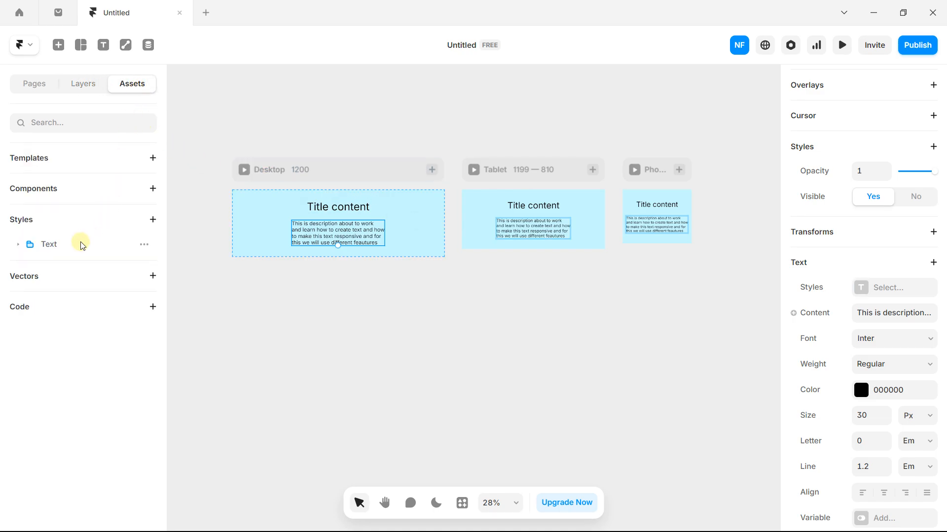
left_click(144, 245)
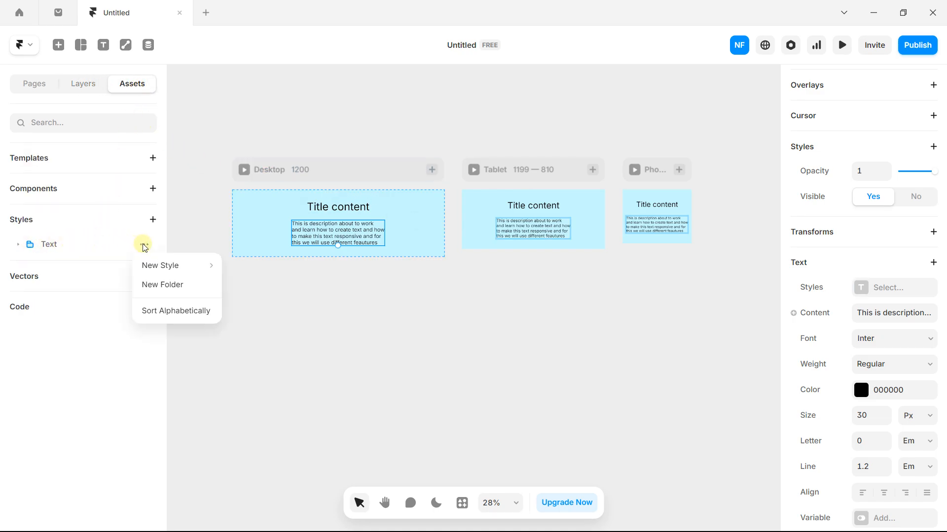
left_click(14, 245)
left_click(18, 245)
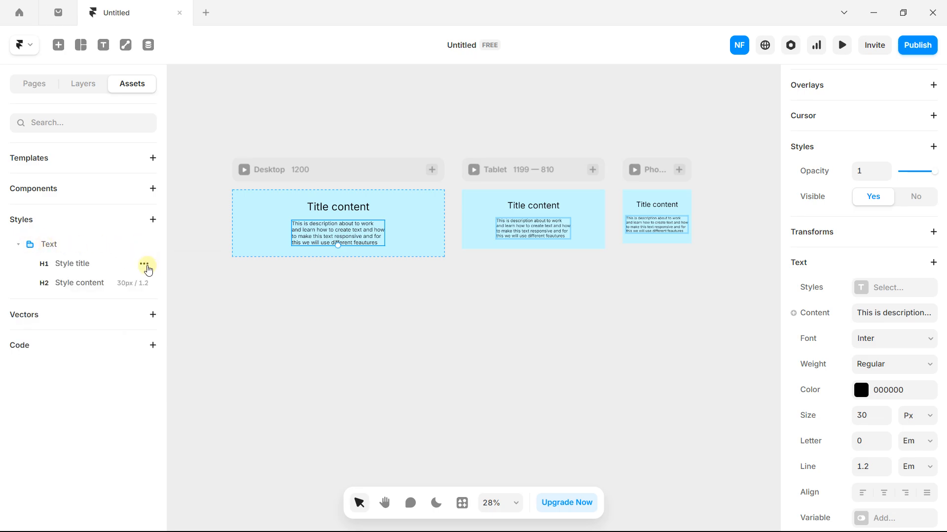
left_click(144, 264)
left_click(155, 386)
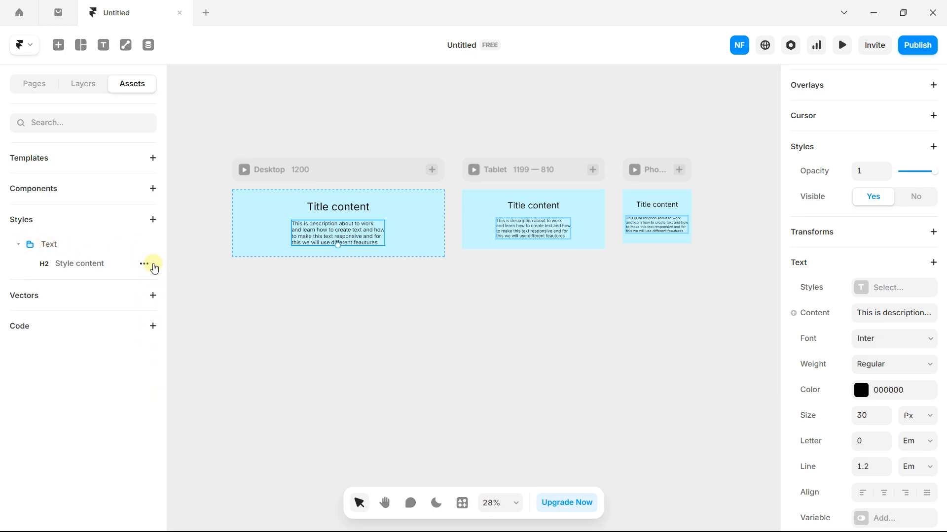
left_click(145, 263)
left_click(160, 370)
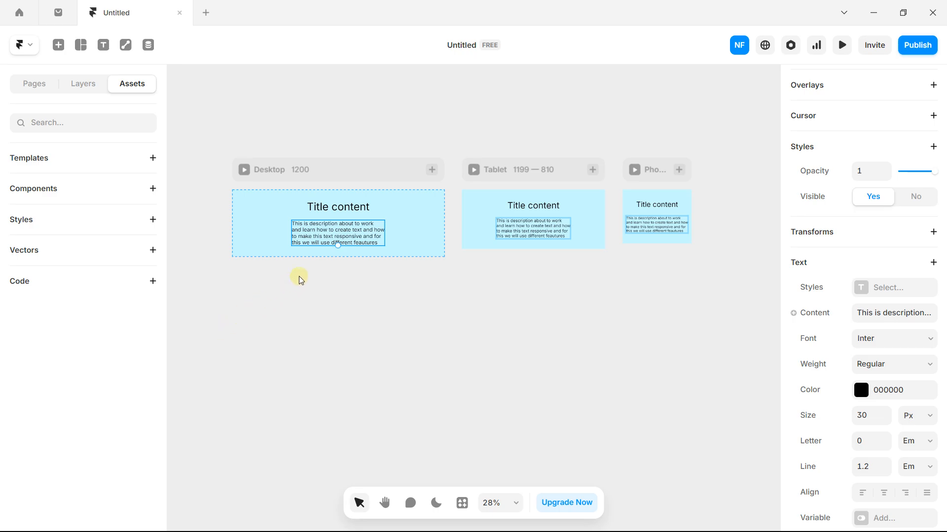
- Set the Tablet title's font size to 60 px to match the Desktop title
left_click(345, 215)
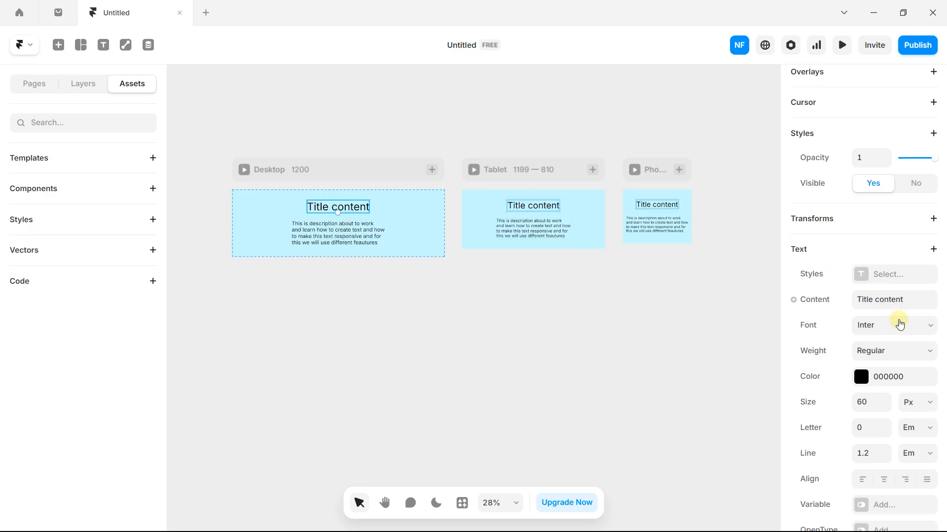
scroll(887, 322, "down", 3)
left_click(559, 212)
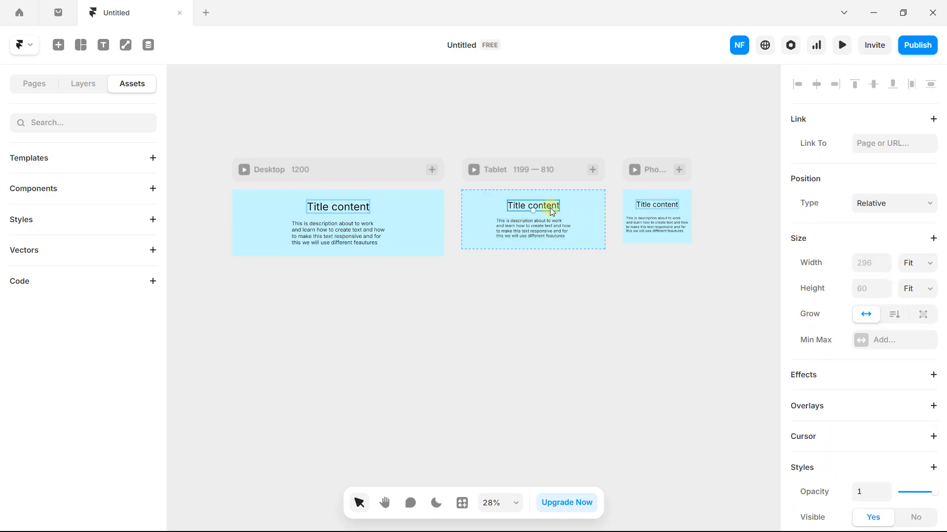
scroll(860, 276, "down", 5)
scroll(862, 281, "down", 2)
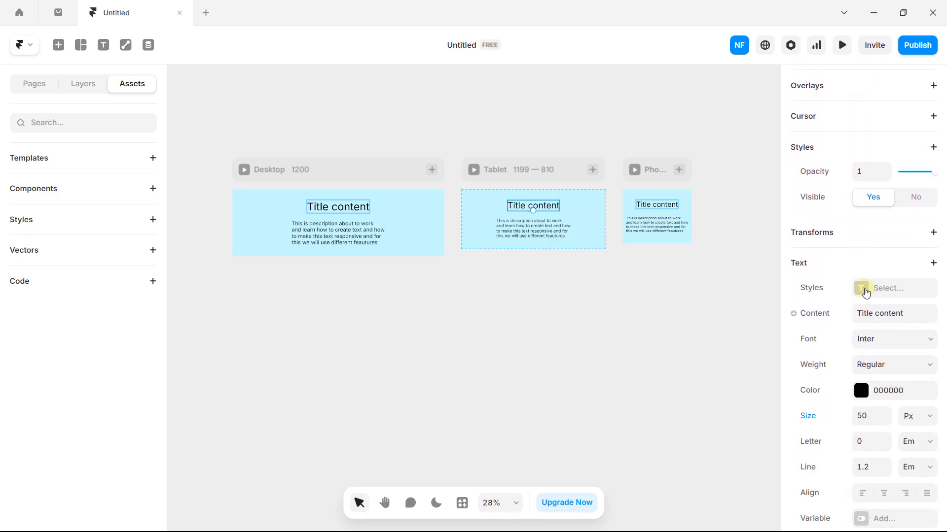
left_click(869, 414)
type("6")
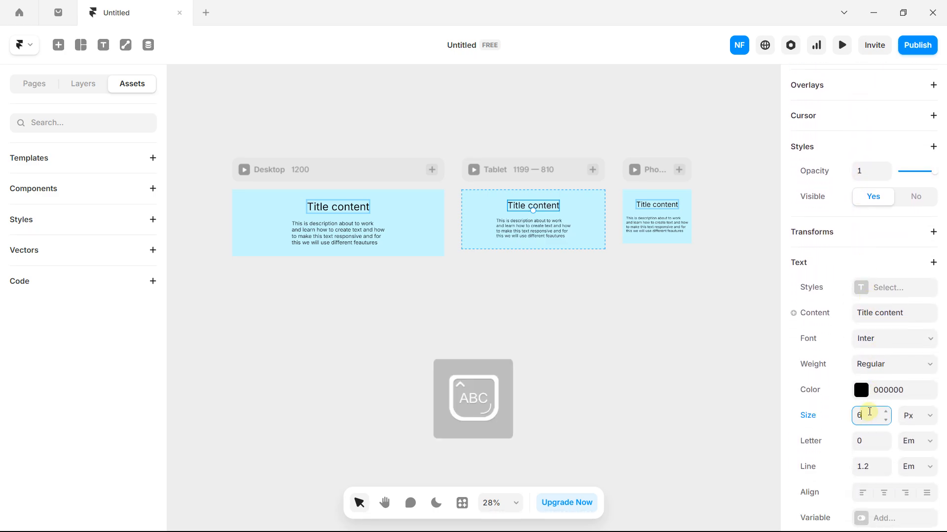
key("Return")
- Set the Phone title's font size to 60 px
left_click(657, 205)
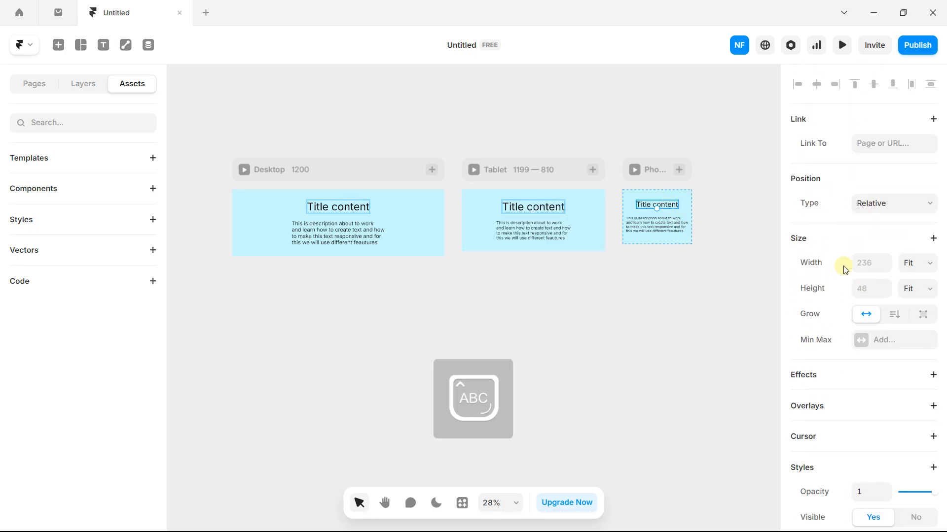
scroll(868, 296, "down", 4)
scroll(872, 311, "down", 5)
left_click(876, 291)
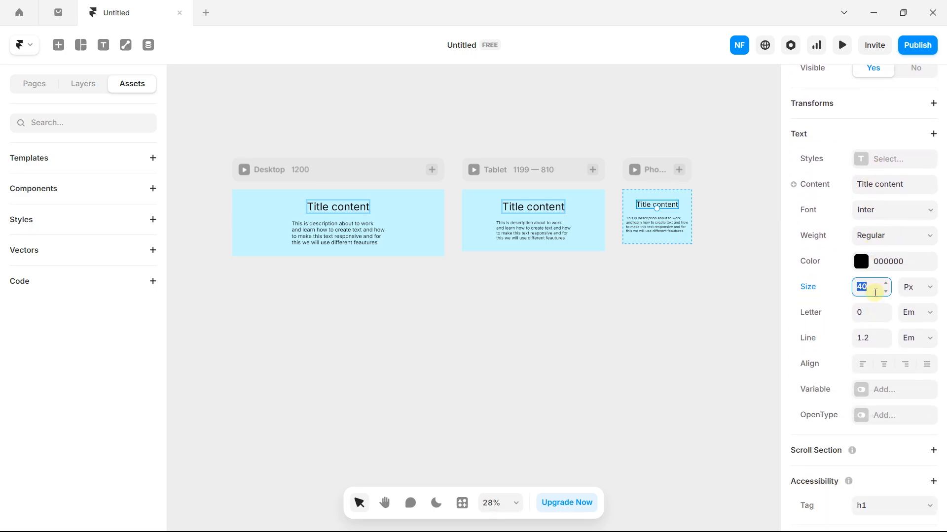
key("Return")
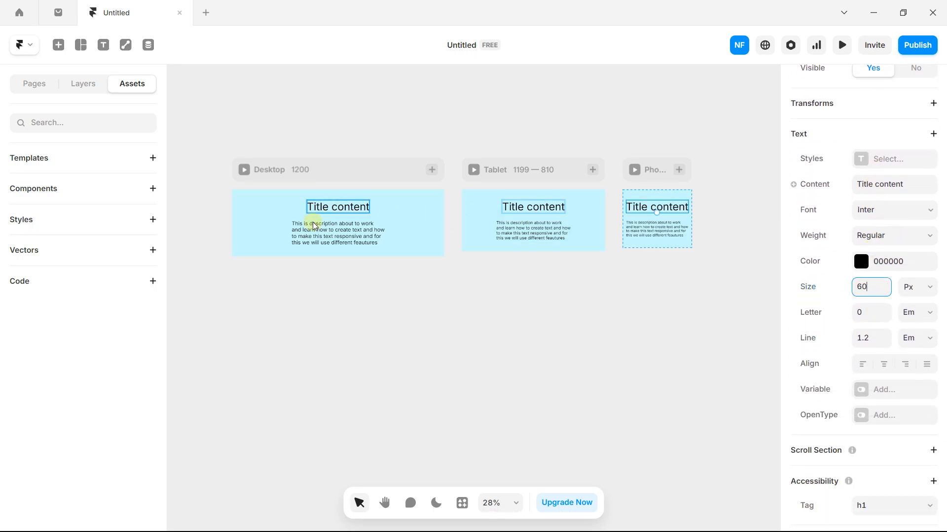
- Set the Tablet description text's font size to 30 px to match the Desktop description
left_click(315, 235)
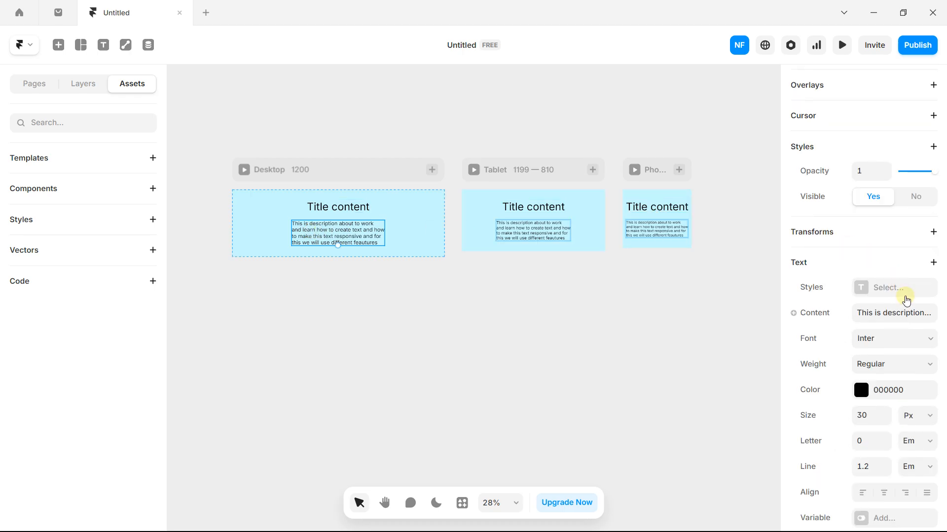
scroll(903, 320, "down", 2)
left_click(524, 237)
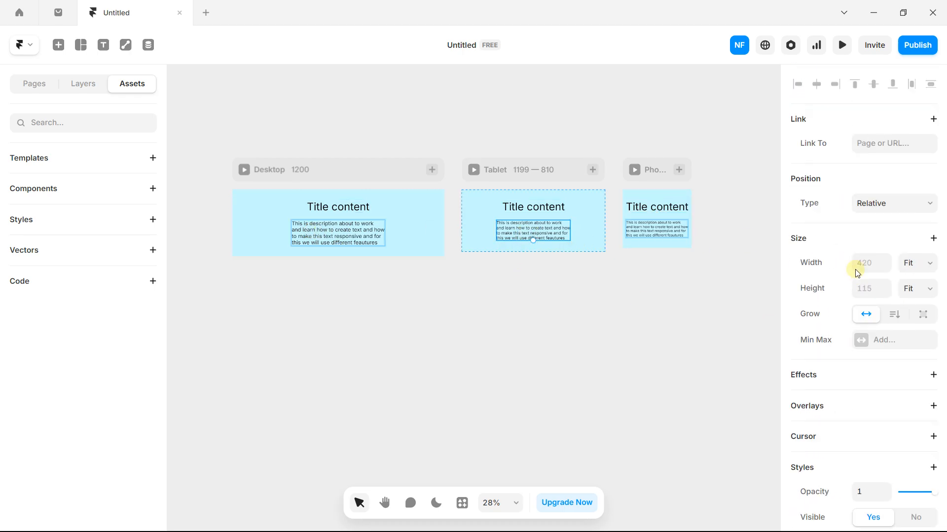
scroll(856, 276, "down", 5)
left_click(865, 418)
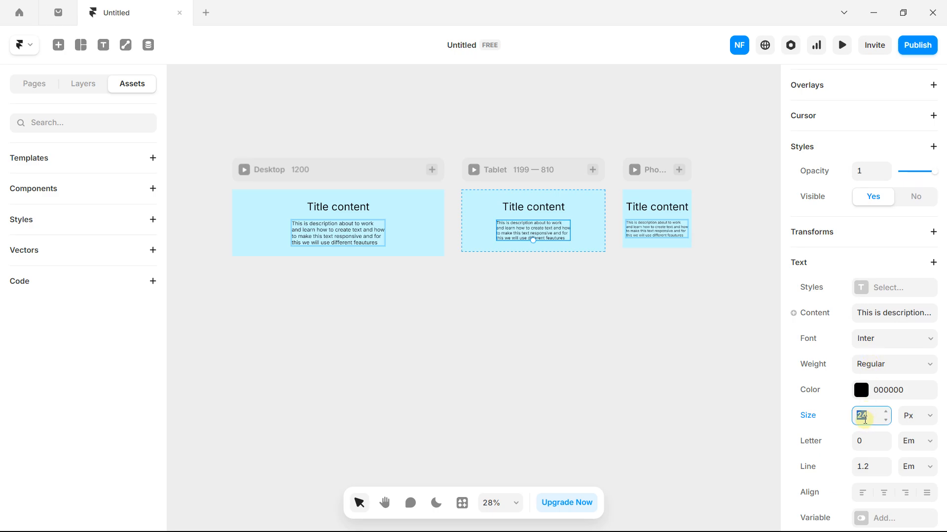
type("30")
key("Return")
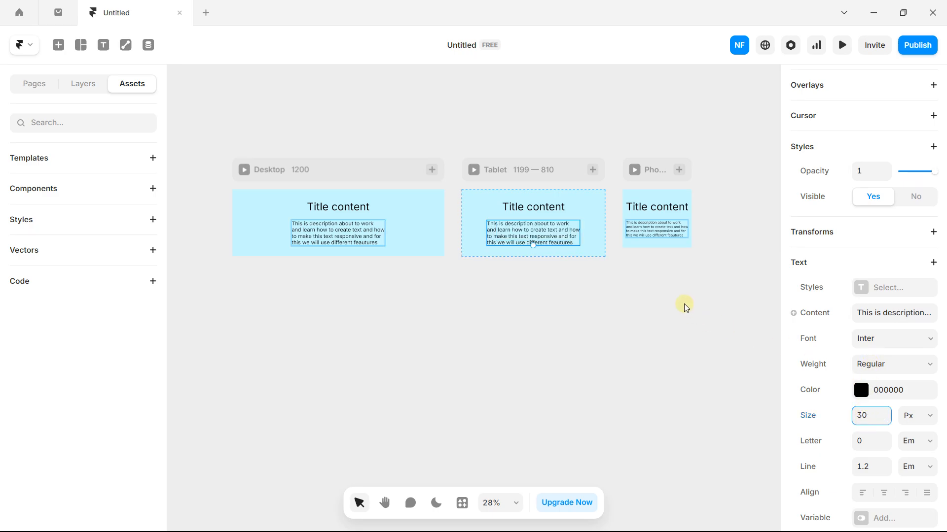
- Set the Phone description text's font size to 30 px and clear the selection
left_click(653, 229)
scroll(883, 315, "down", 4)
scroll(882, 331, "down", 4)
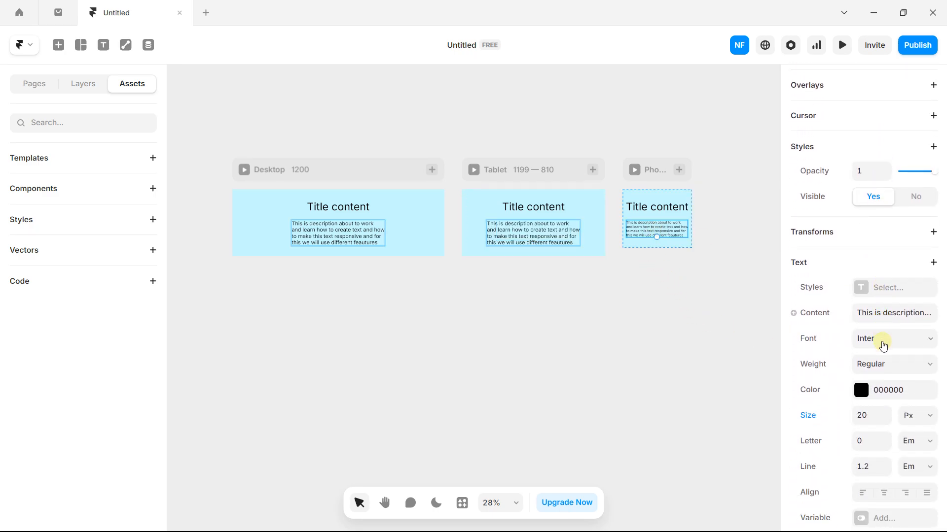
left_click(871, 350)
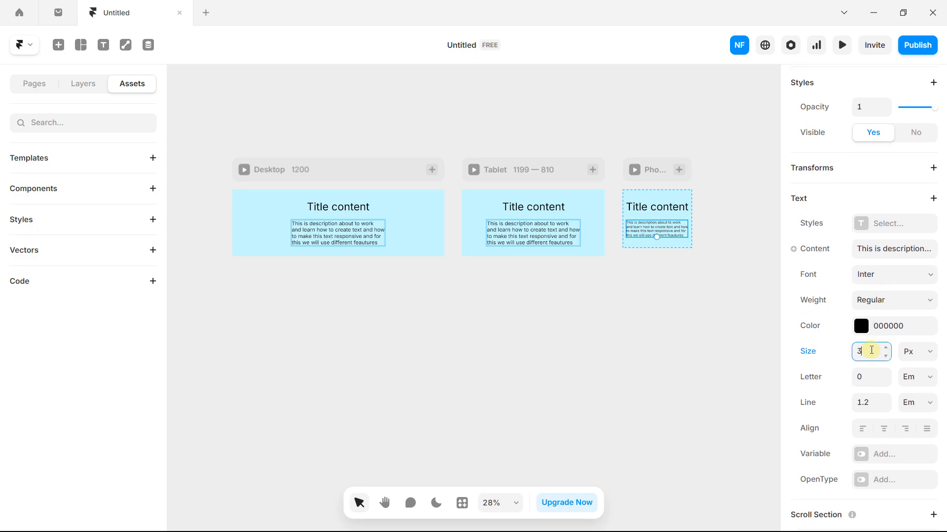
type("30")
key("Return")
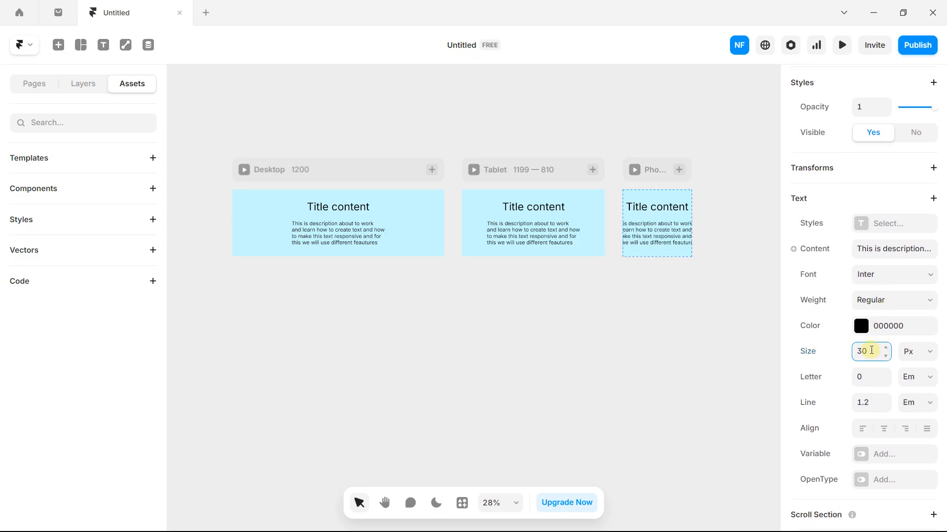
left_click(420, 269)
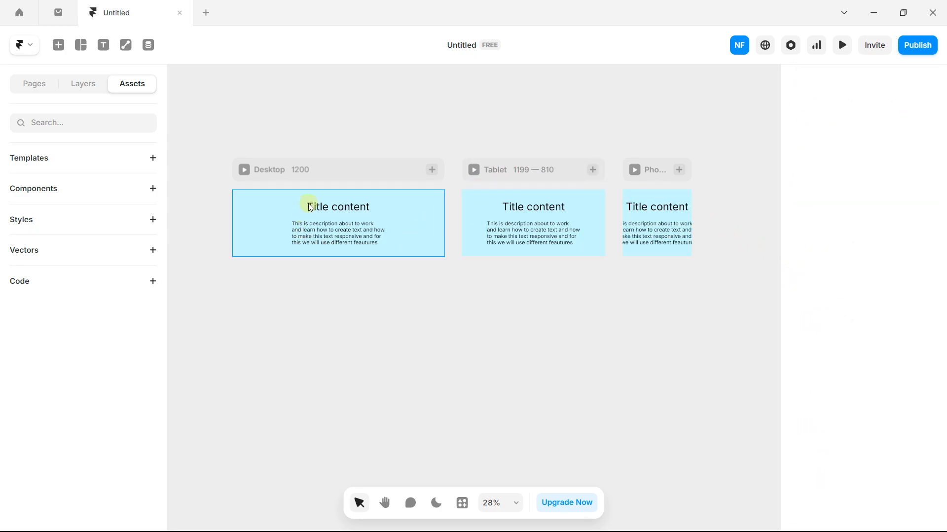
- Select the Desktop title text and switch its font size unit to Rem
left_click(321, 217)
scroll(323, 218, "up", 4)
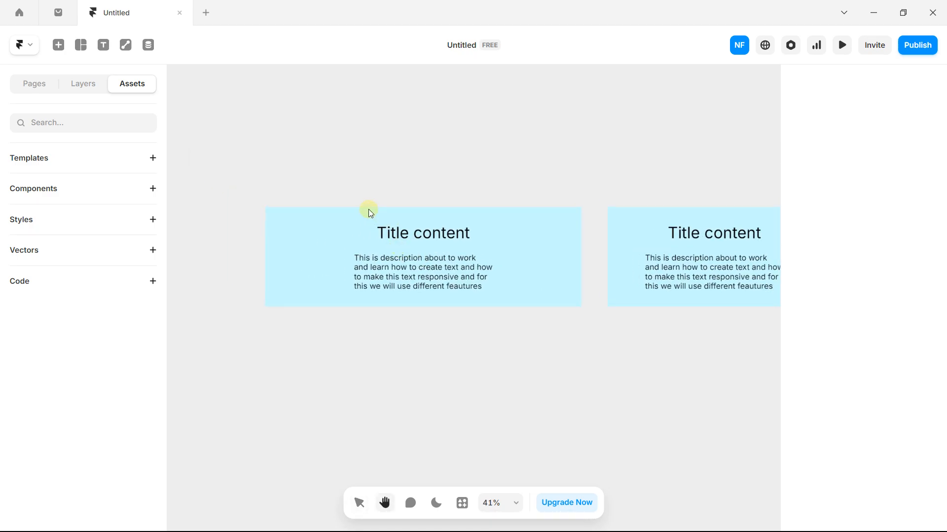
left_click(424, 237)
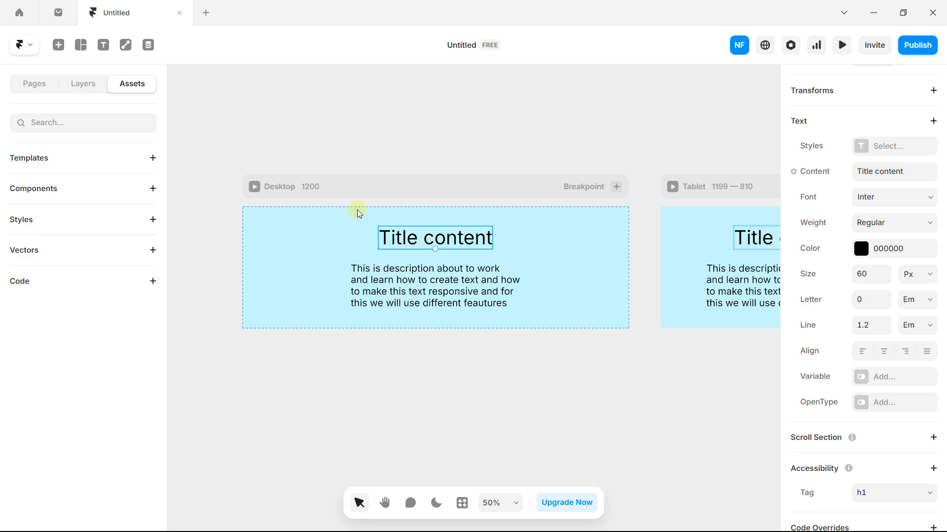
left_click(83, 82)
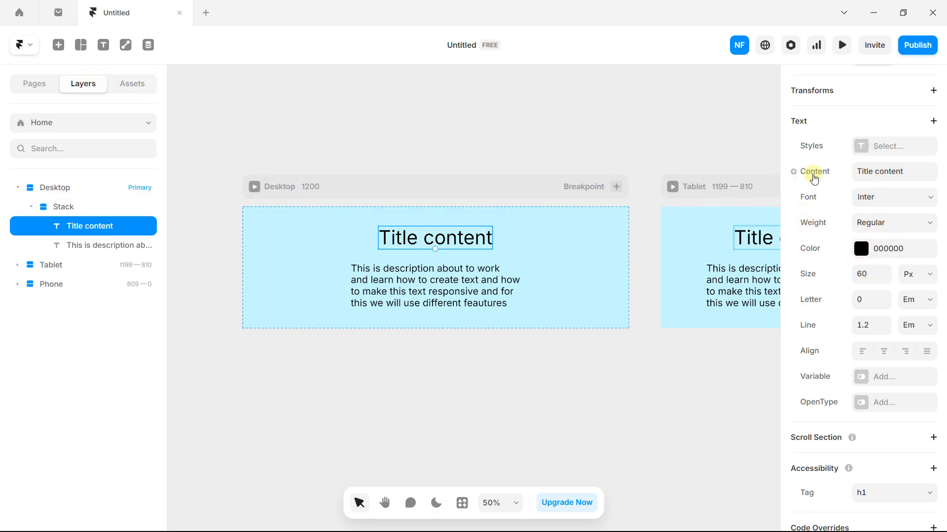
left_click(917, 276)
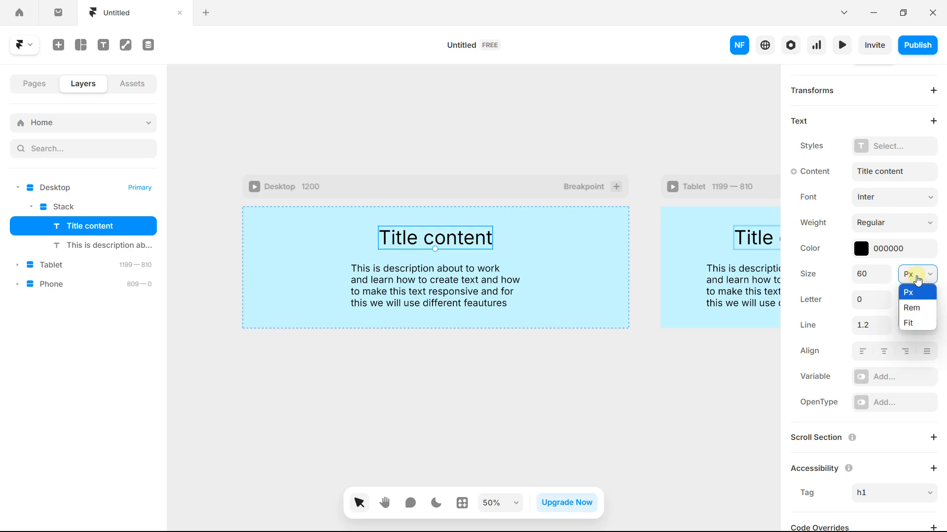
left_click(916, 306)
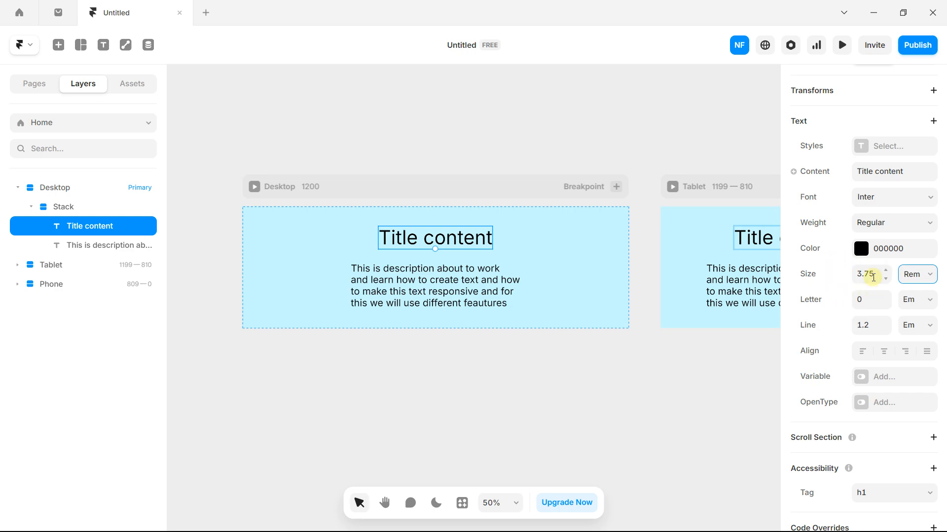
- Select the Desktop description text and switch its font size unit to Rem
left_click(492, 280)
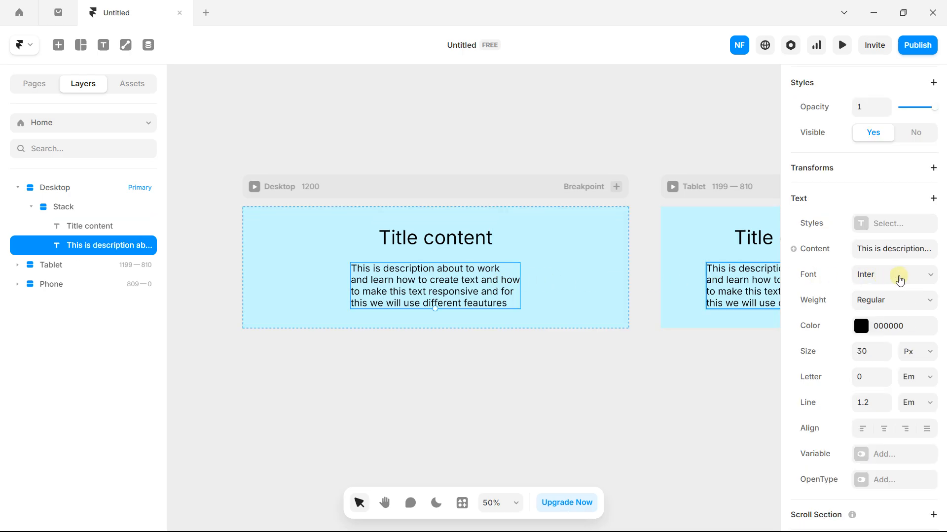
scroll(911, 301, "down", 2)
left_click(916, 291)
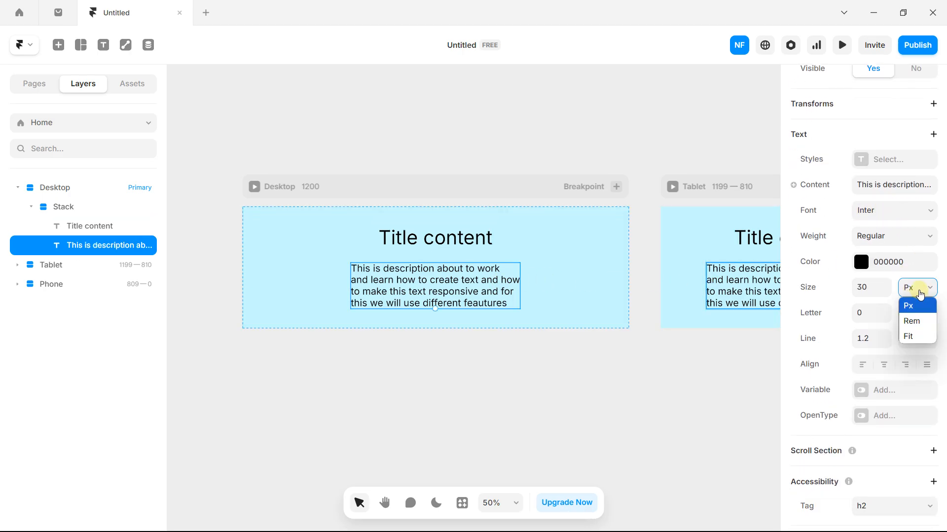
left_click(916, 319)
left_click_drag(597, 293, 485, 309)
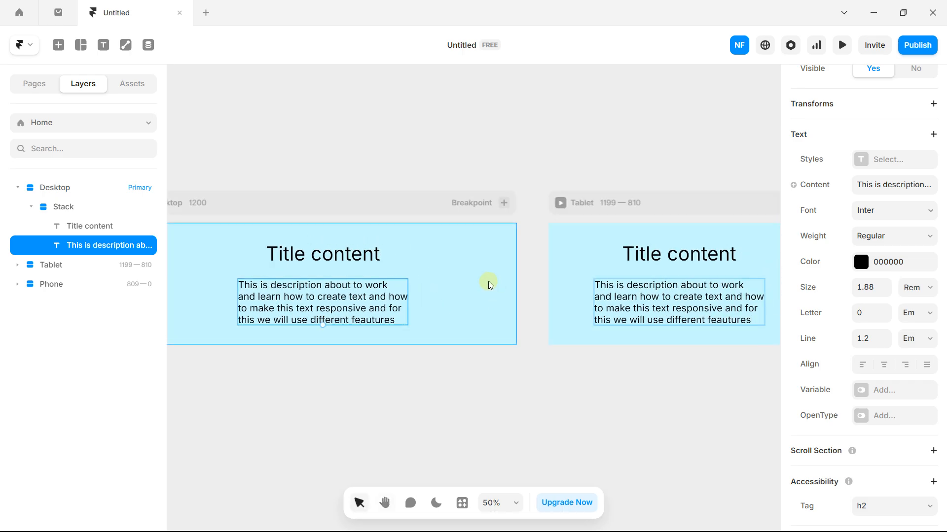
- Try a smaller font size of 1.68 rem on the Desktop description and restore it to 1.88 rem
left_click(355, 254)
left_click(361, 298)
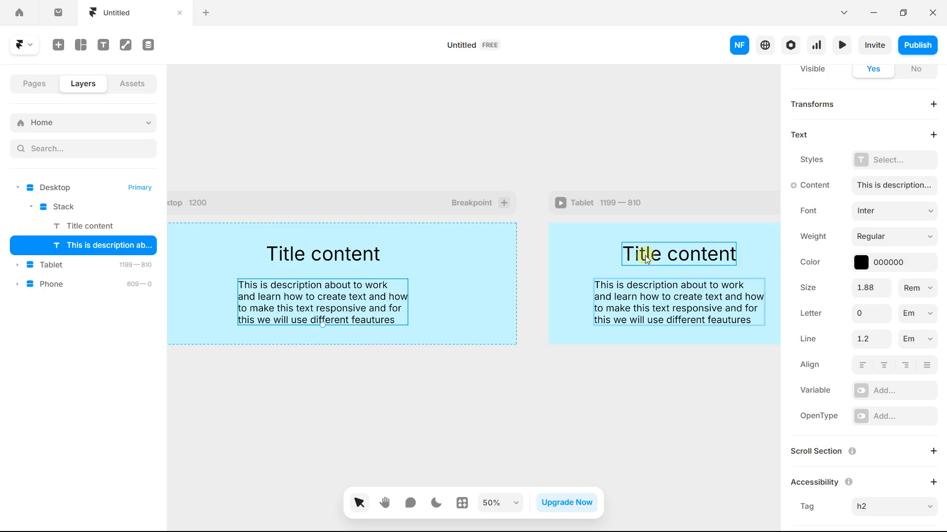
left_click(885, 296)
left_click(886, 296)
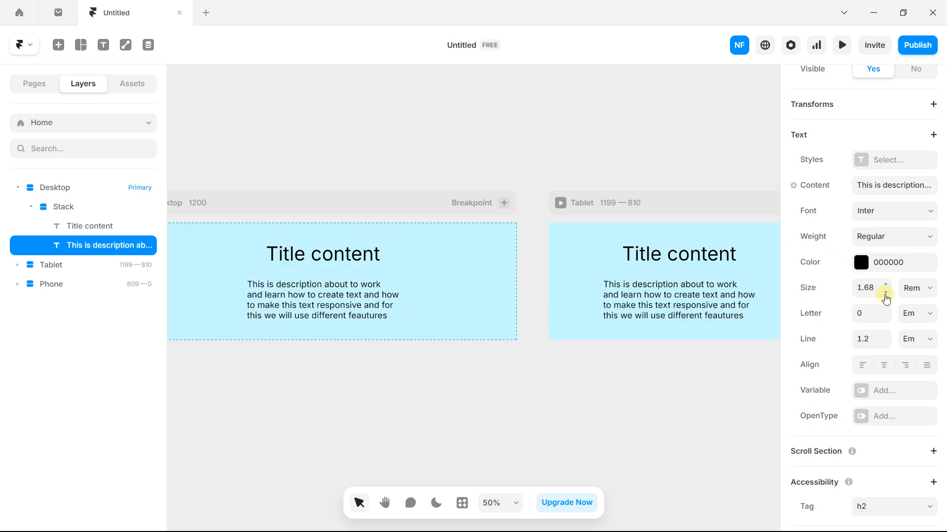
left_click(886, 287)
left_click(886, 287)
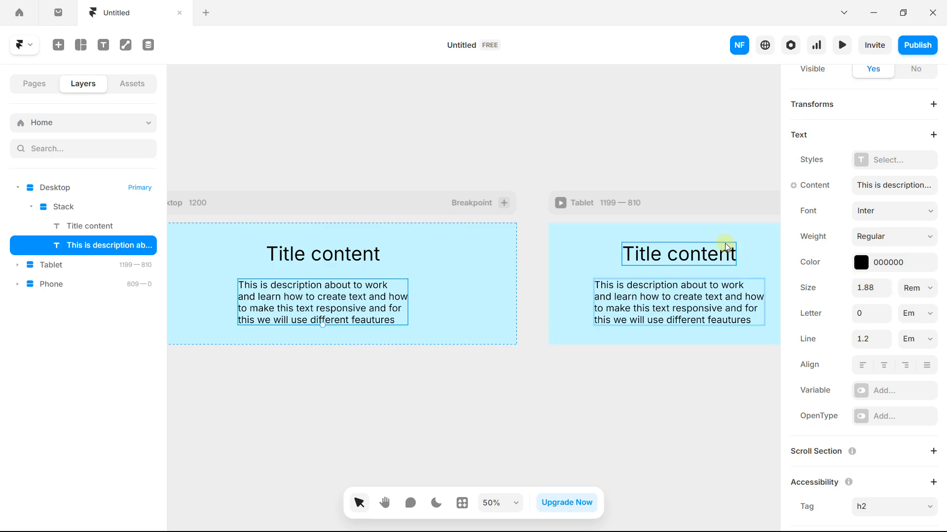
- Select the Desktop breakpoint and set its Typography base size to 18 px
scroll(433, 131, "down", 2)
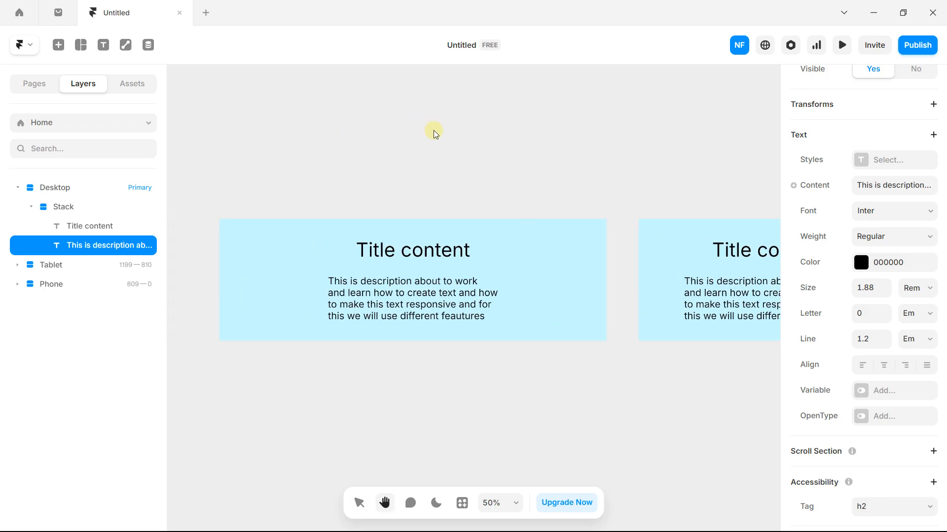
left_click_drag(472, 130, 380, 141)
scroll(398, 189, "down", 2)
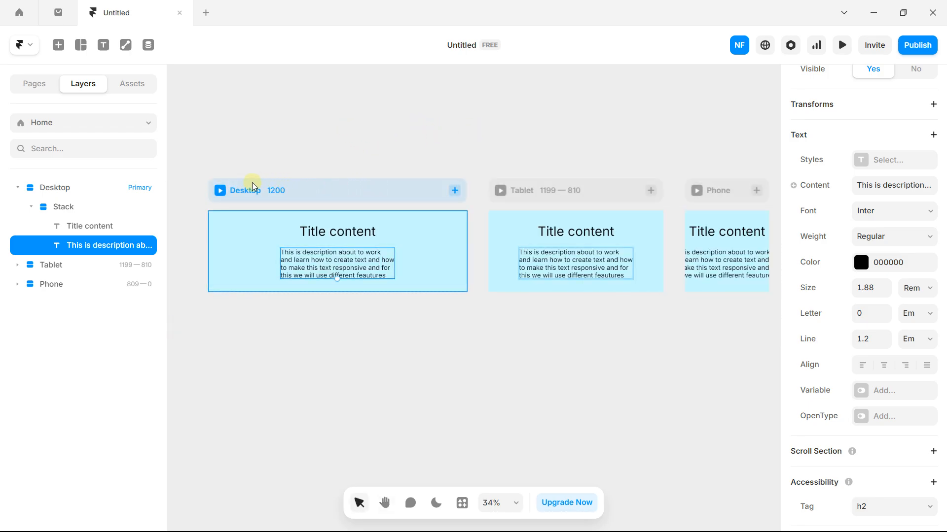
left_click(252, 186)
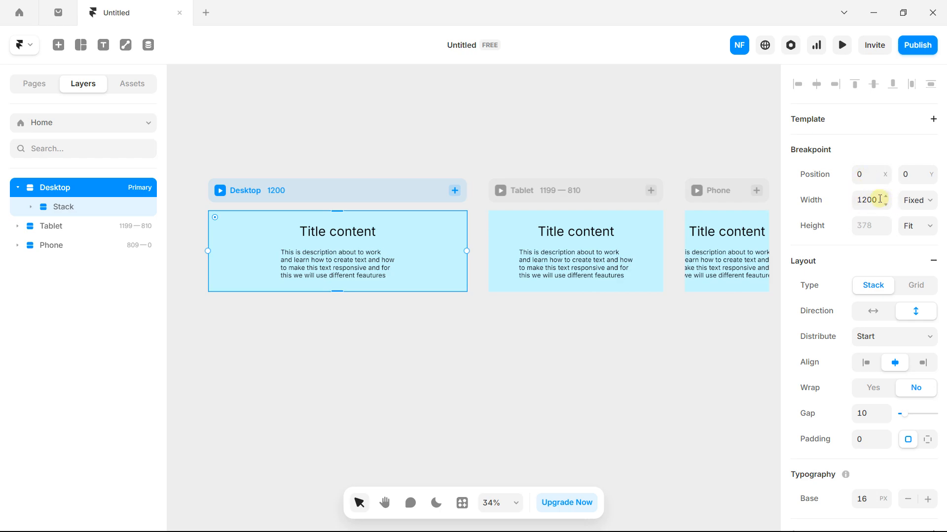
scroll(838, 198, "down", 4)
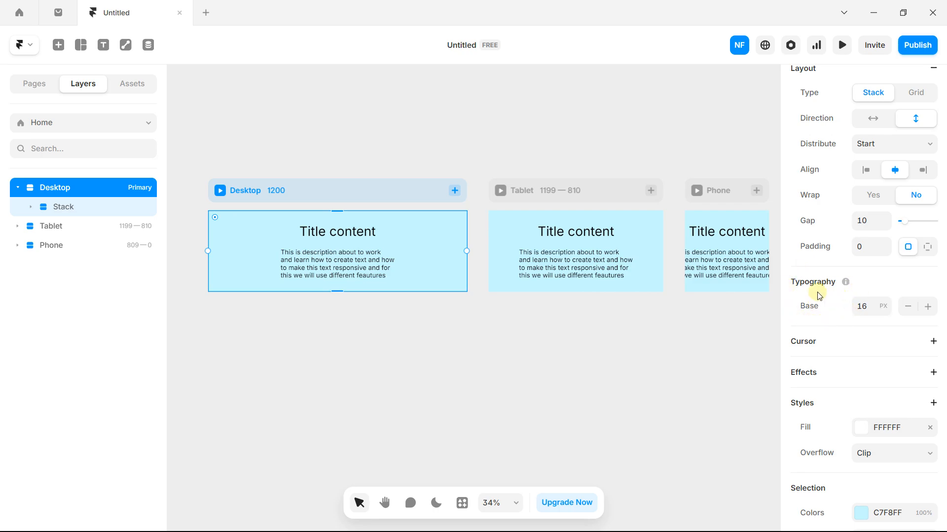
mouse_move(844, 316)
scroll(331, 278, "up", 2)
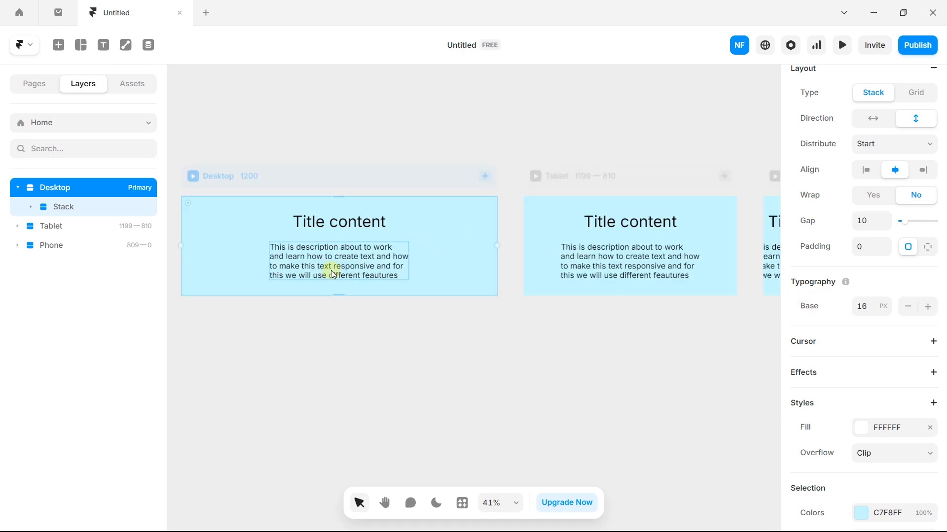
left_click_drag(332, 272, 362, 281)
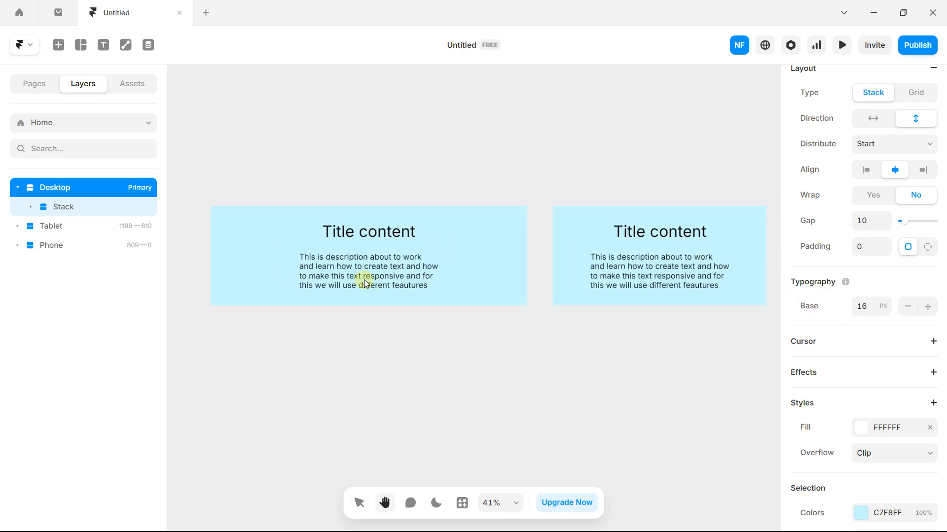
left_click(886, 305)
left_click(886, 305)
left_click(886, 305)
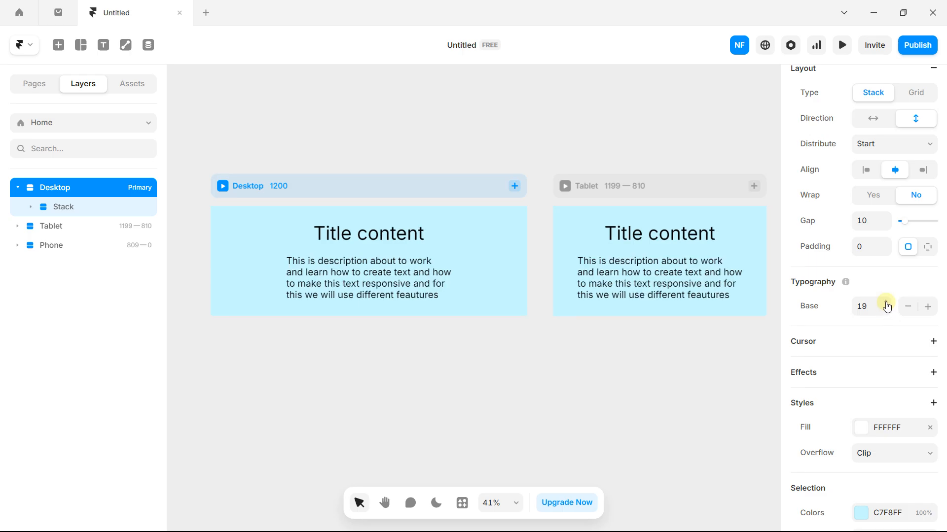
left_click(886, 303)
left_click(887, 311)
left_click(887, 311)
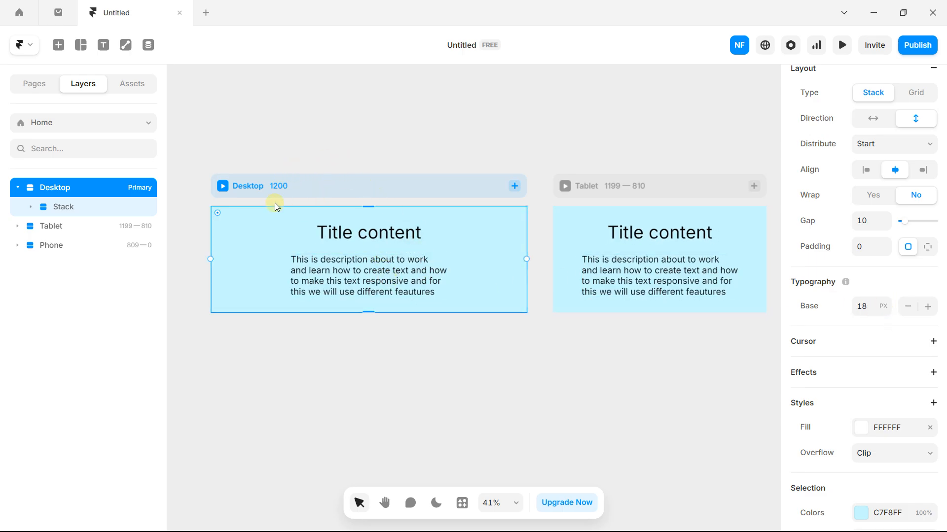
- Select the Tablet breakpoint and set its Typography base size to 14 px
scroll(276, 205, "down", 5)
scroll(347, 205, "up", 5)
left_click_drag(348, 205, 408, 209)
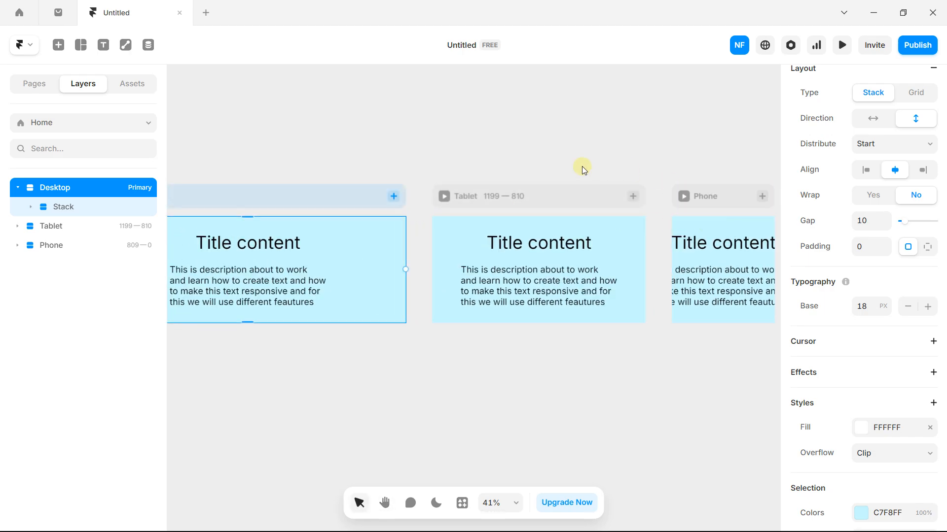
left_click(511, 196)
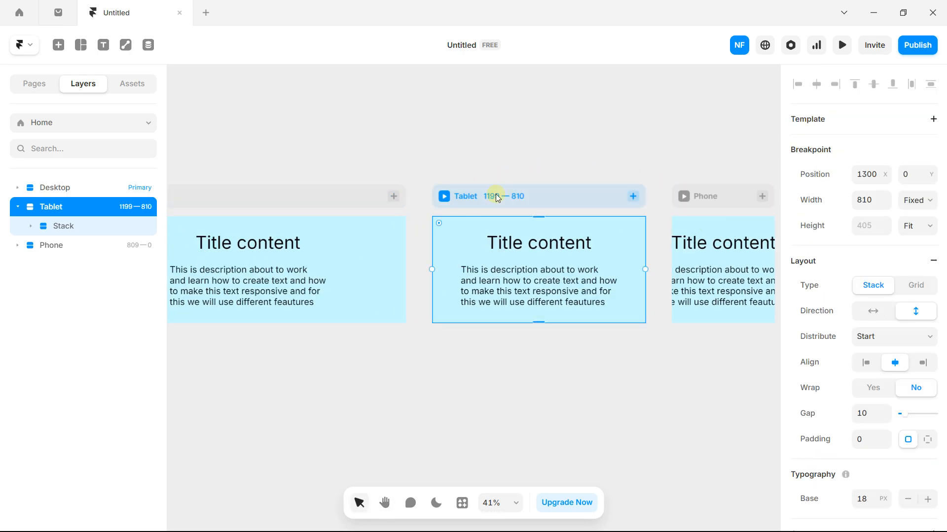
scroll(896, 302, "down", 3)
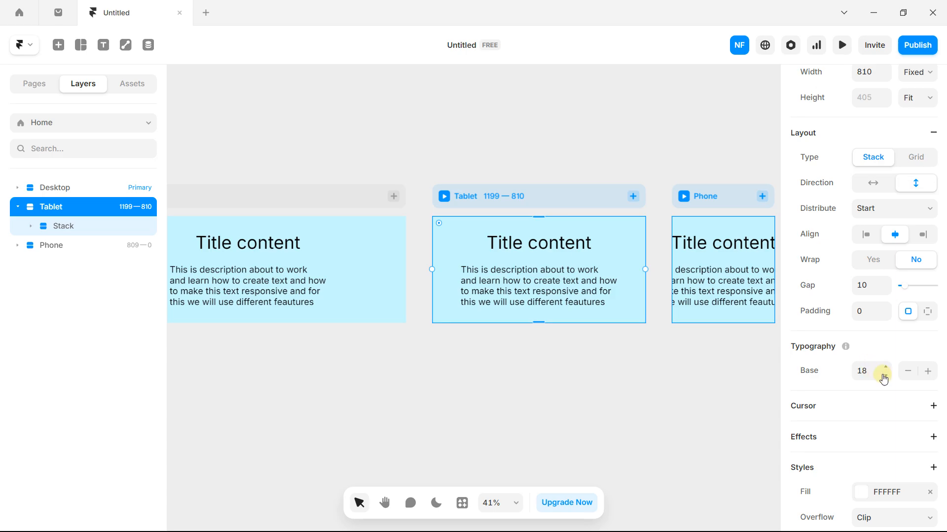
left_click(886, 376)
left_click(885, 376)
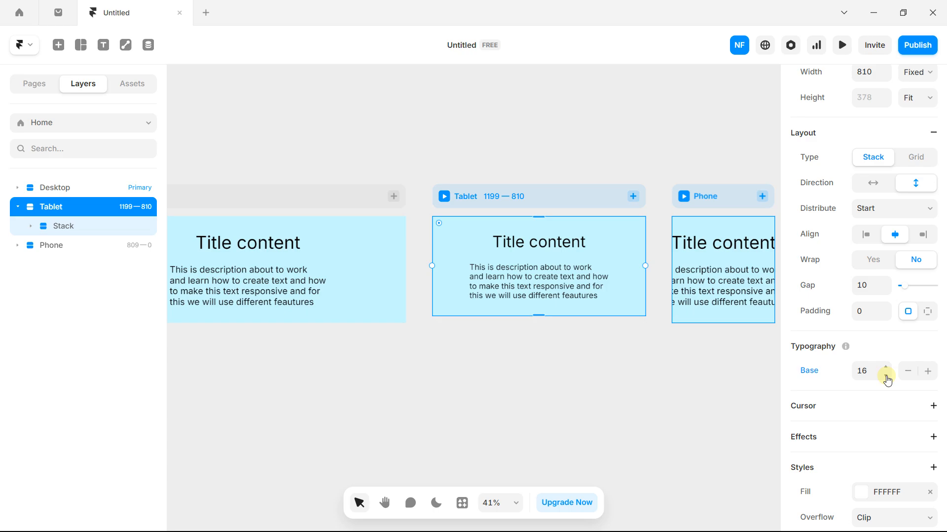
left_click(886, 377)
left_click(886, 377)
left_click(885, 377)
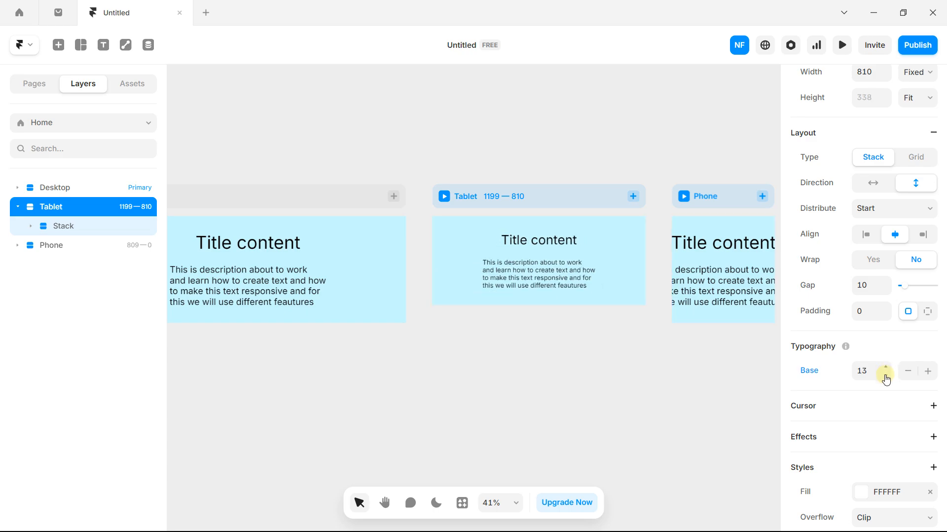
left_click(886, 378)
left_click(886, 368)
left_click(886, 368)
left_click(886, 368)
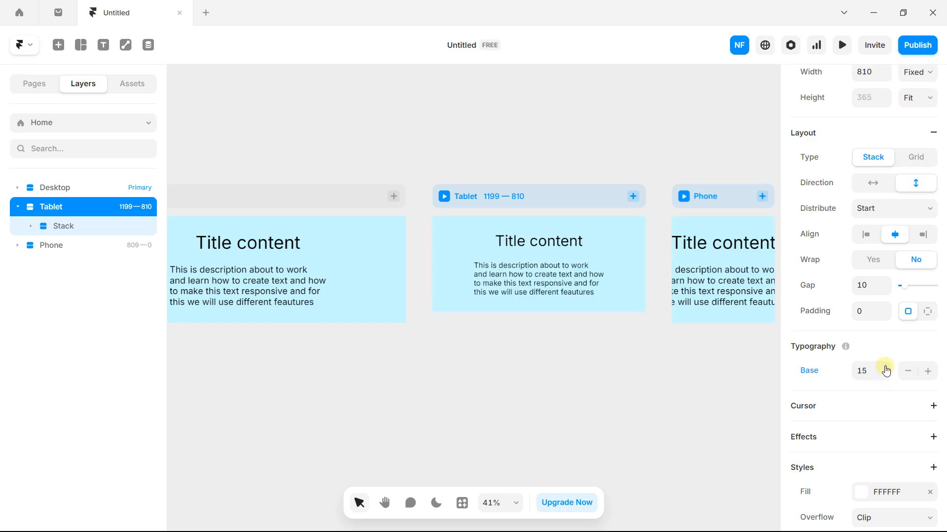
left_click(886, 369)
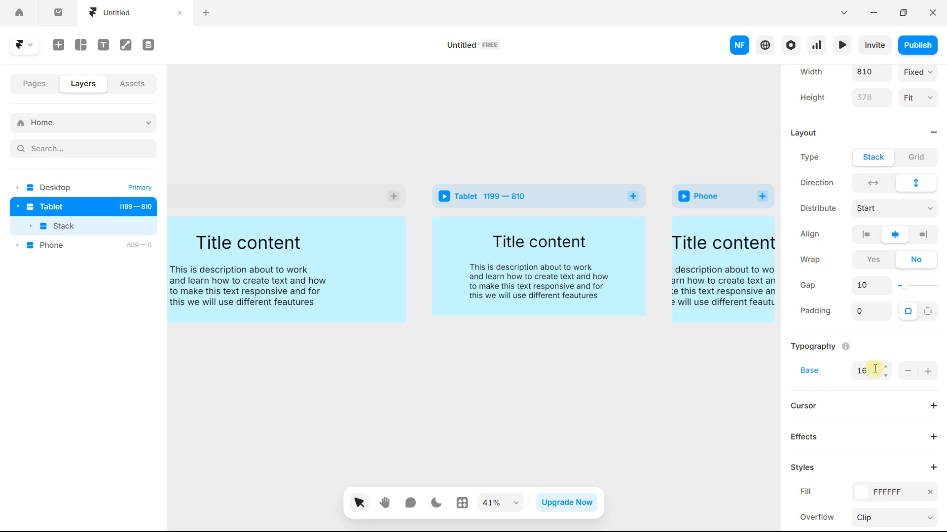
left_click(886, 377)
left_click(886, 377)
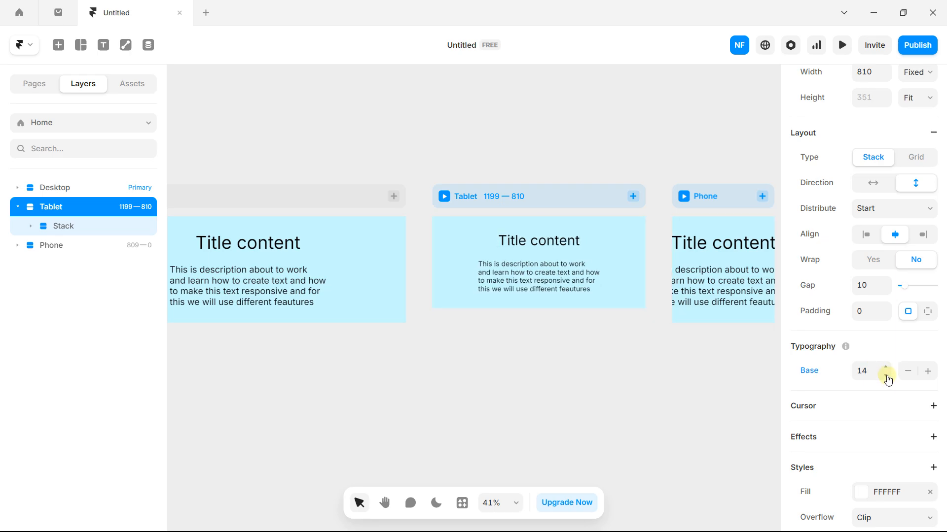
- Select the Phone breakpoint and set its Typography base size to 10 px
left_click(714, 200)
scroll(849, 264, "down", 3)
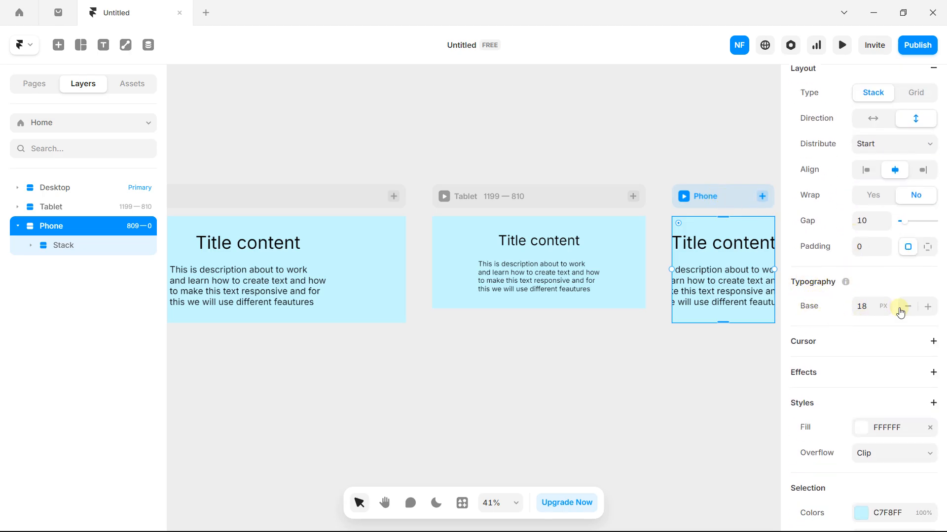
left_click(885, 313)
left_click(886, 313)
left_click(886, 312)
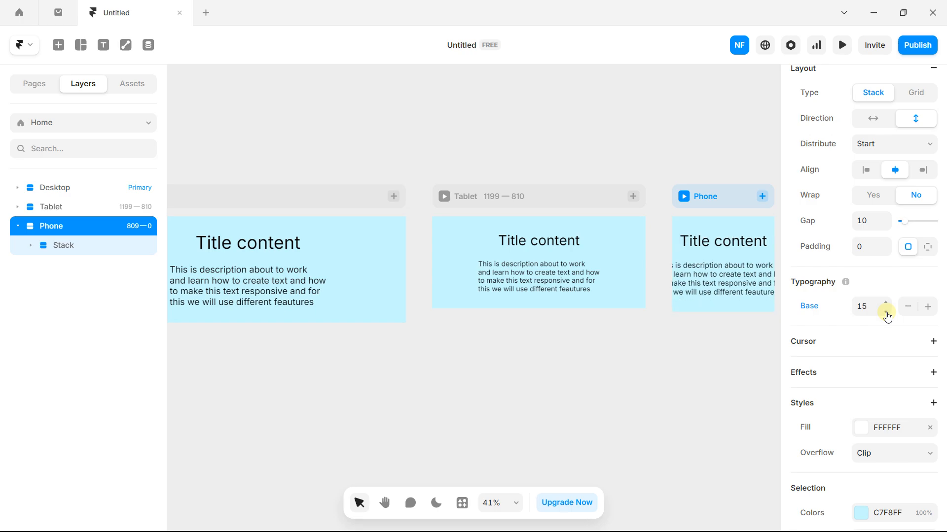
left_click(886, 312)
left_click(886, 312)
left_click(886, 313)
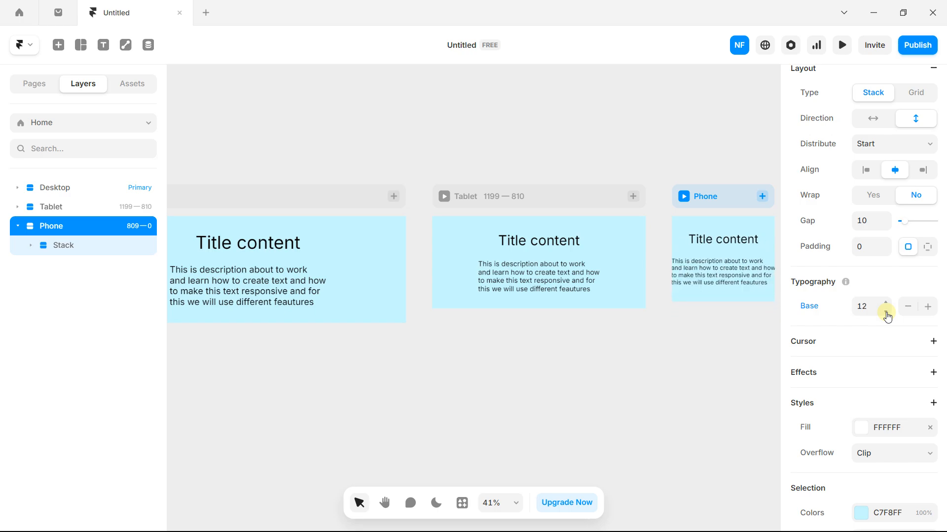
left_click(886, 313)
left_click(886, 313)
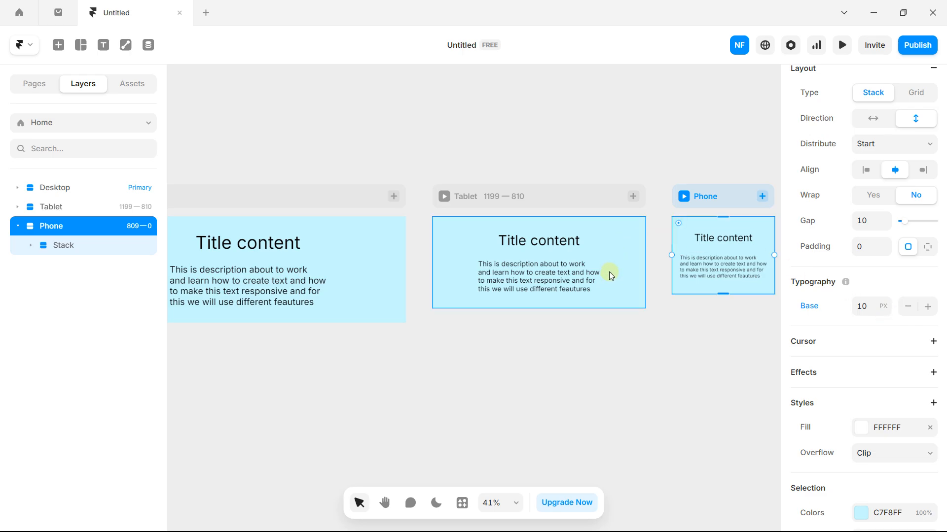
- Clear the selection, preview the page on Desktop at a width of 1390, and return to the canvas
left_click(588, 144)
left_click(842, 45)
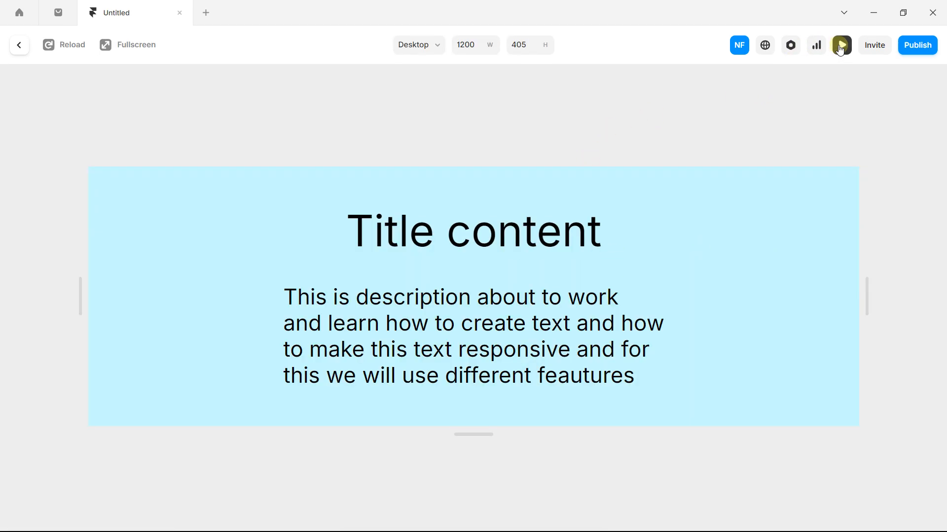
left_click_drag(864, 169, 895, 153)
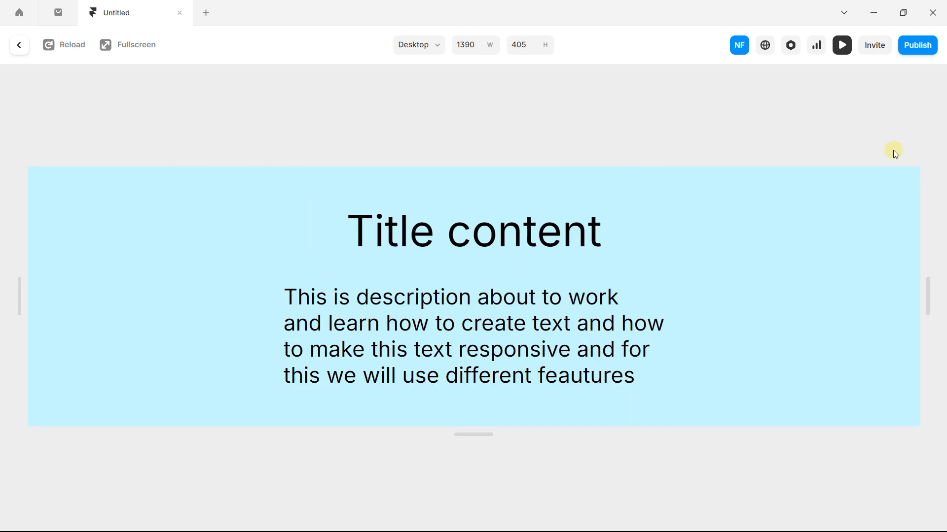
left_click(843, 47)
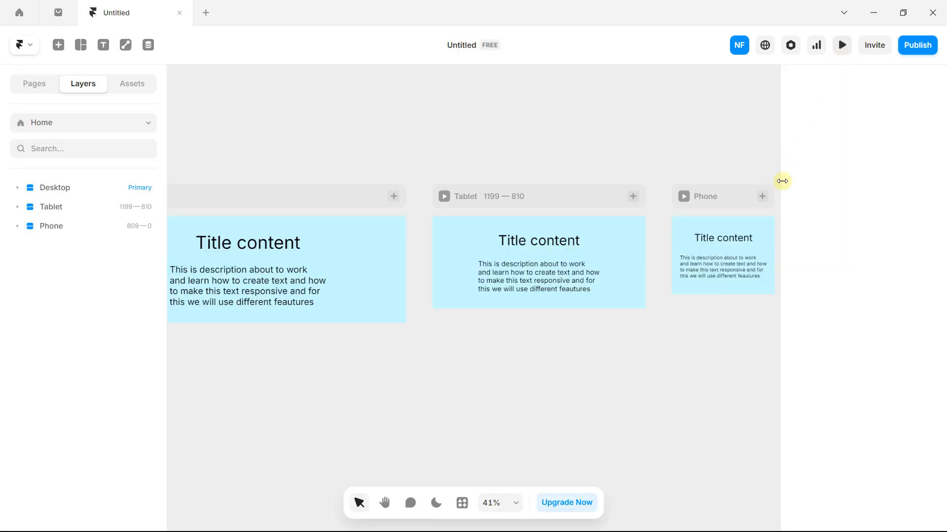
- Set the Phone breakpoint's Typography base size to 8 px and clear the selection
left_click(708, 198)
scroll(888, 264, "down", 2)
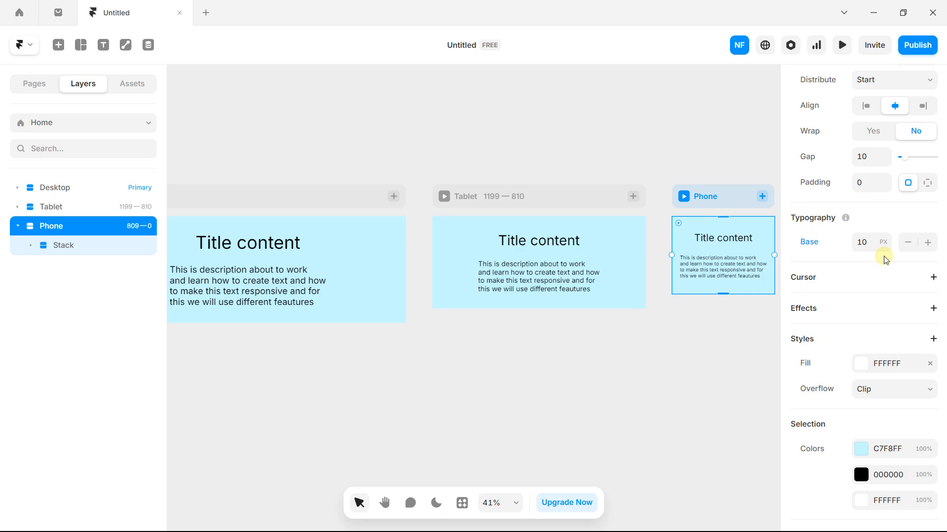
left_click(885, 247)
left_click(885, 247)
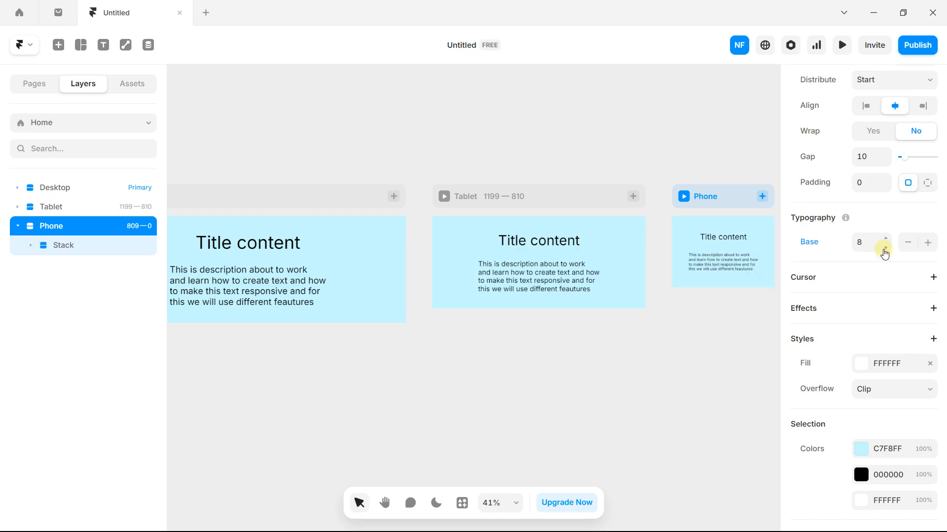
left_click(674, 328)
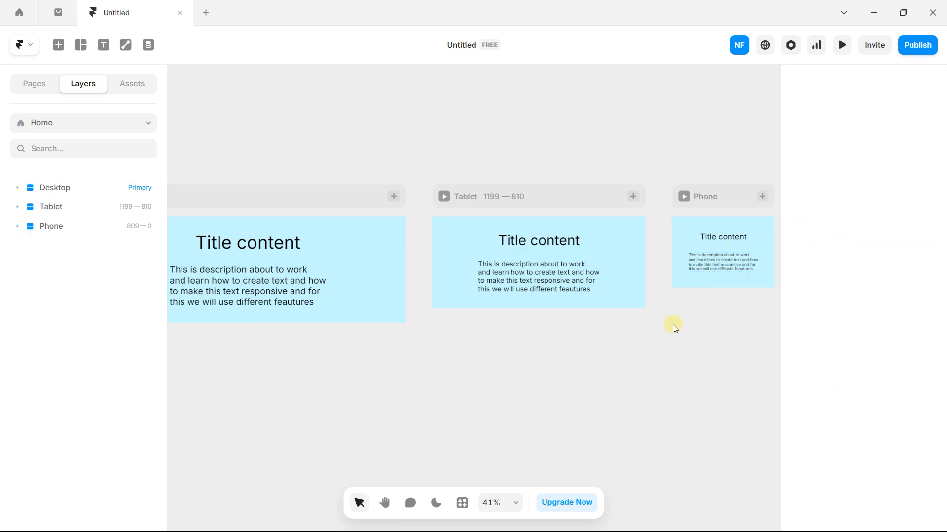
- Review the rem size settings of the title and description text in the Desktop breakpoint
left_click(274, 244)
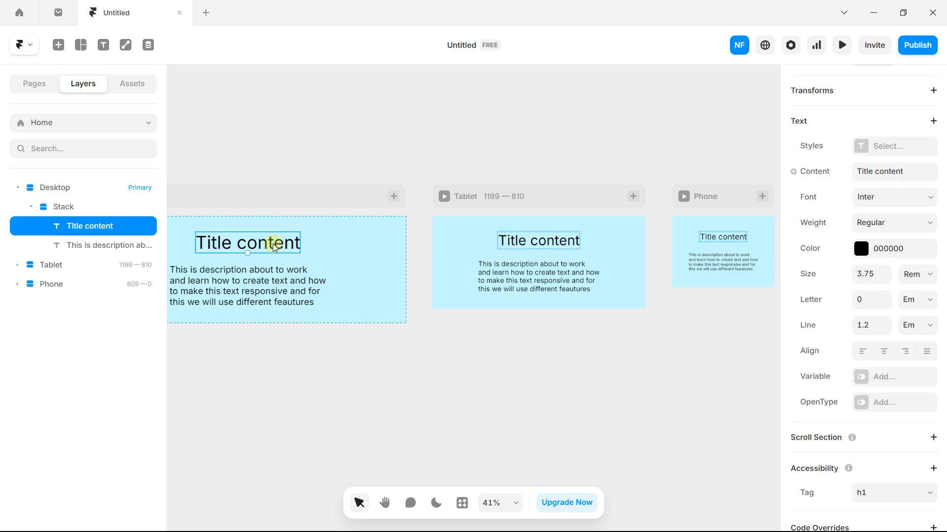
scroll(910, 312, "down", 1)
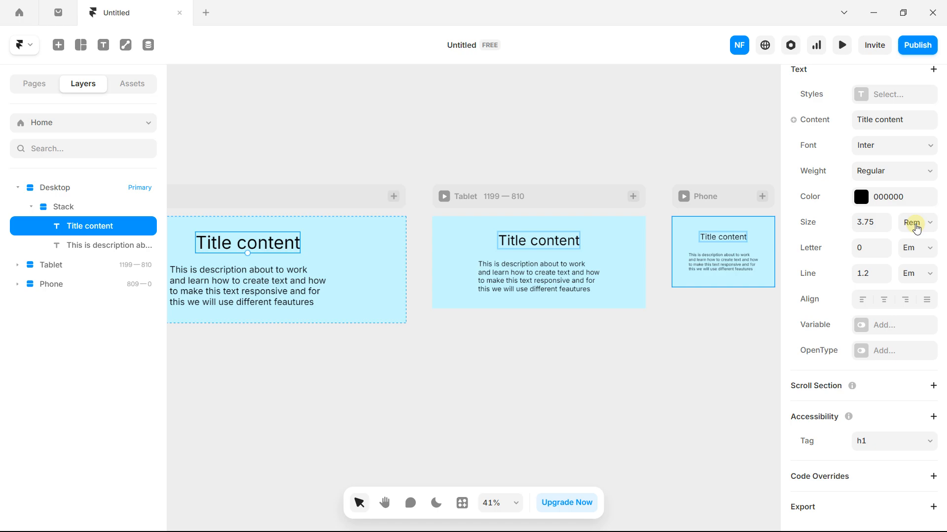
key("space")
left_click_drag(275, 148, 307, 128)
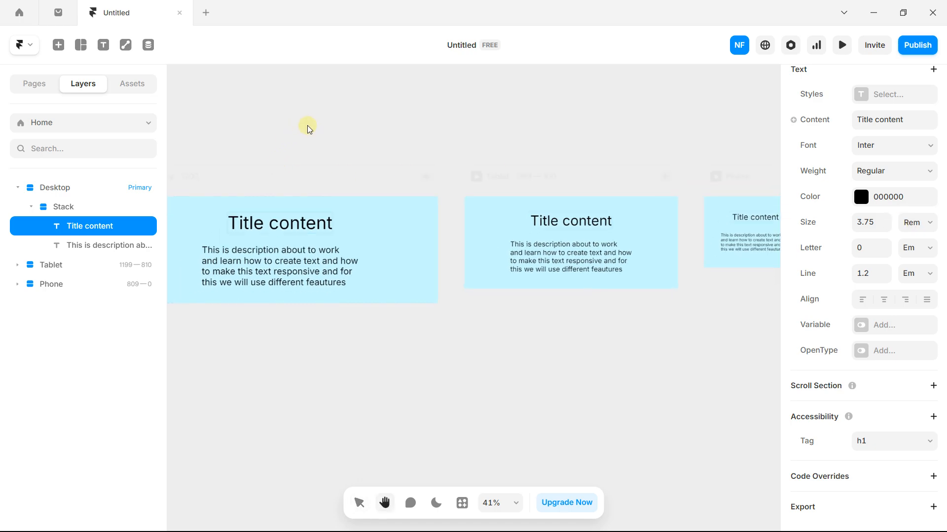
scroll(346, 174, "down", 5)
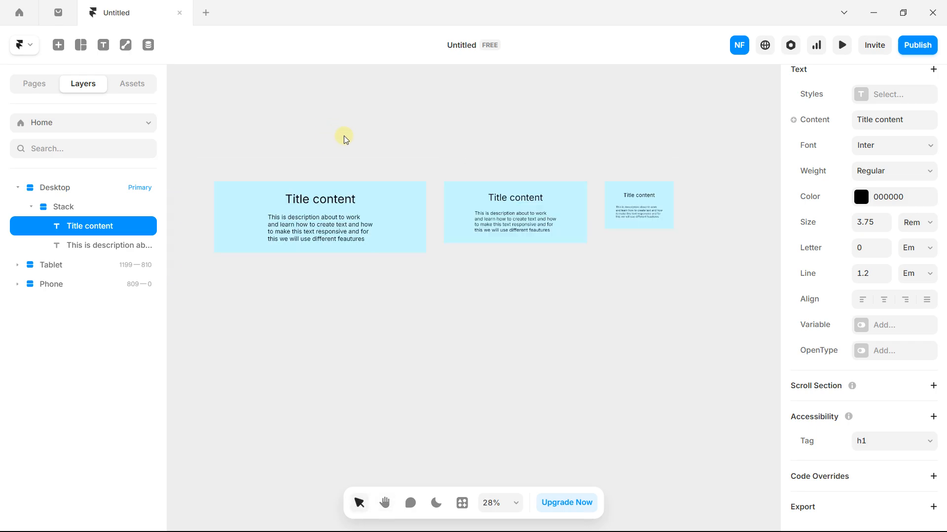
key("space")
left_click(313, 259)
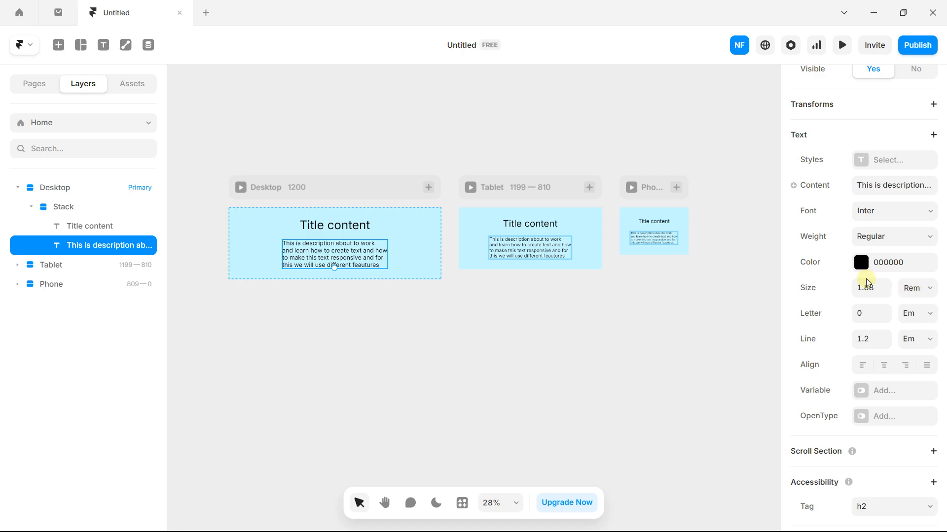
- Try a larger Typography base size on the Desktop breakpoint, raising it past 23 px
left_click(294, 189)
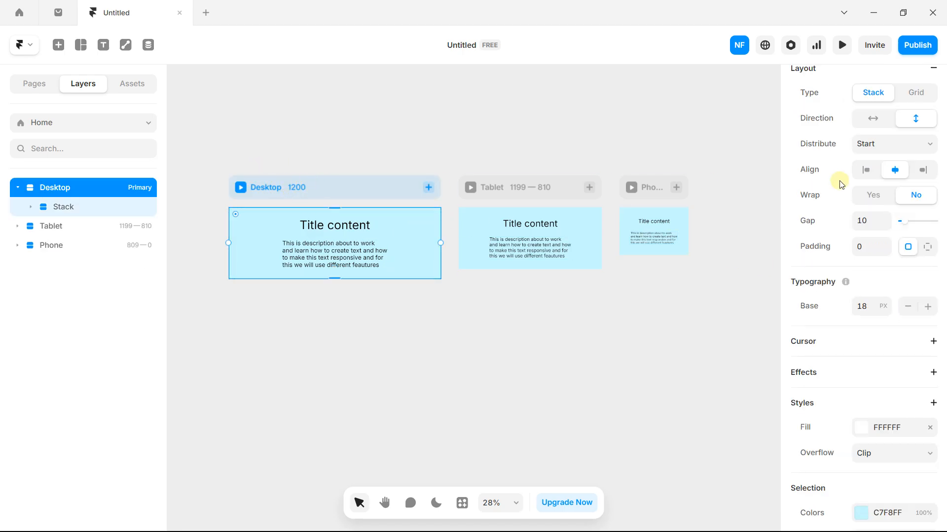
scroll(838, 185, "up", 4)
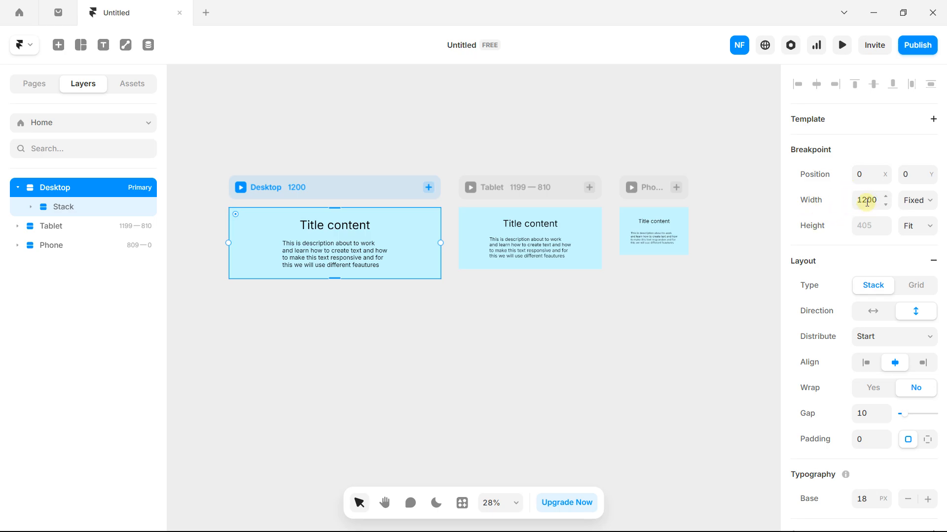
scroll(894, 251, "down", 5)
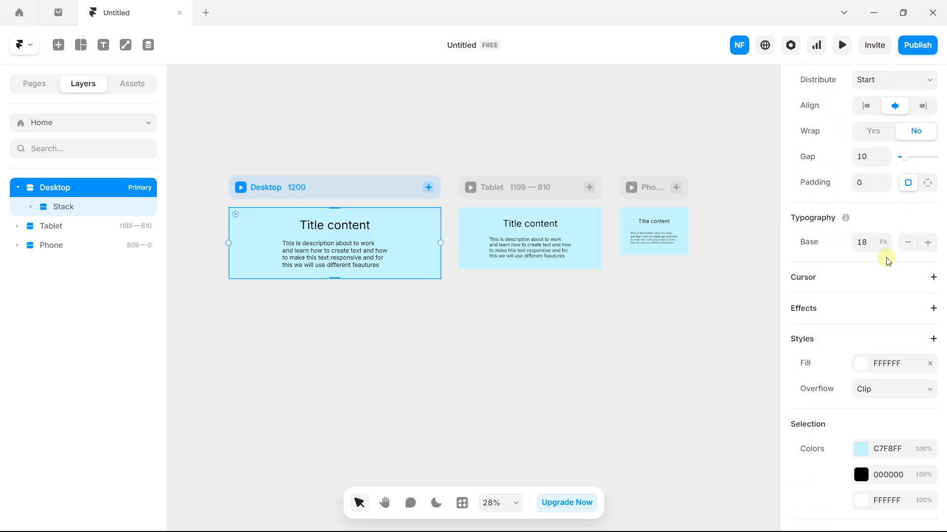
left_click(886, 239)
left_click(886, 239)
left_click(886, 238)
left_click(885, 238)
left_click(886, 239)
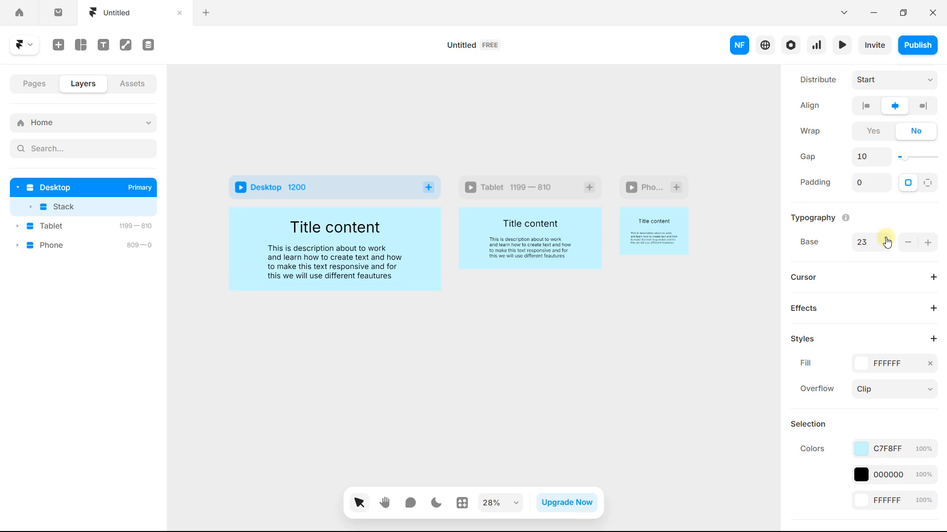
left_click(886, 238)
left_click(886, 238)
left_click(886, 239)
- Lower the Desktop breakpoint's Typography base size back to 18 px
left_click(885, 249)
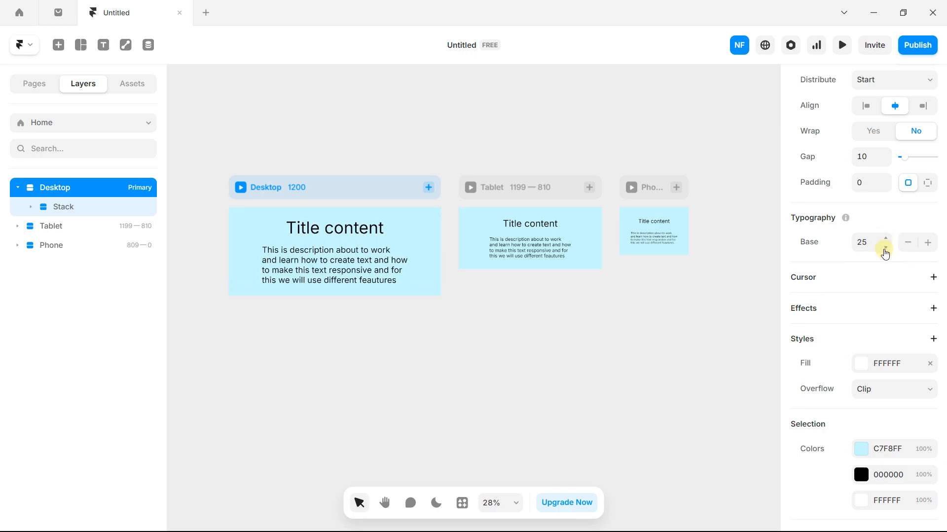
left_click(885, 248)
left_click(885, 249)
left_click(886, 249)
left_click(886, 249)
left_click(886, 248)
left_click(886, 249)
left_click(885, 249)
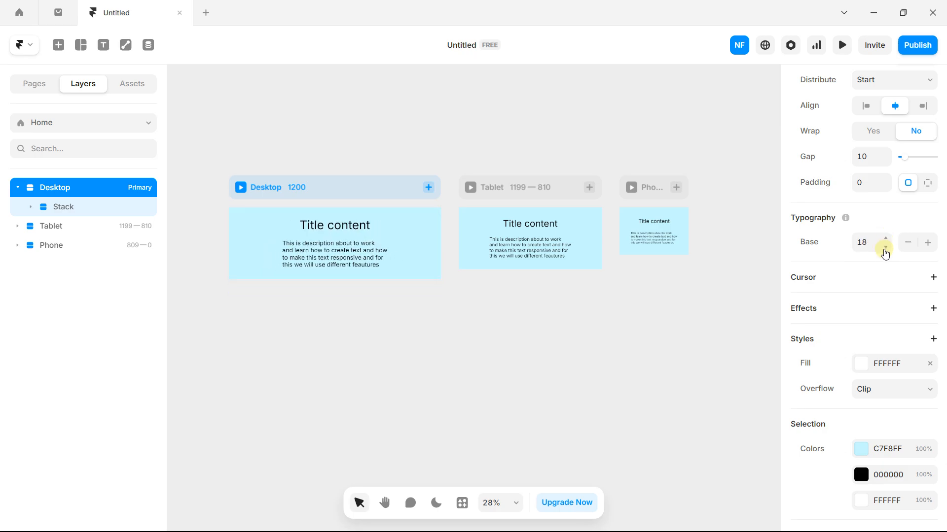
- Check the Tablet and Phone base sizes and preview the page while widening it from the 390 Phone width, ending on the canvas with nothing selected
left_click(515, 189)
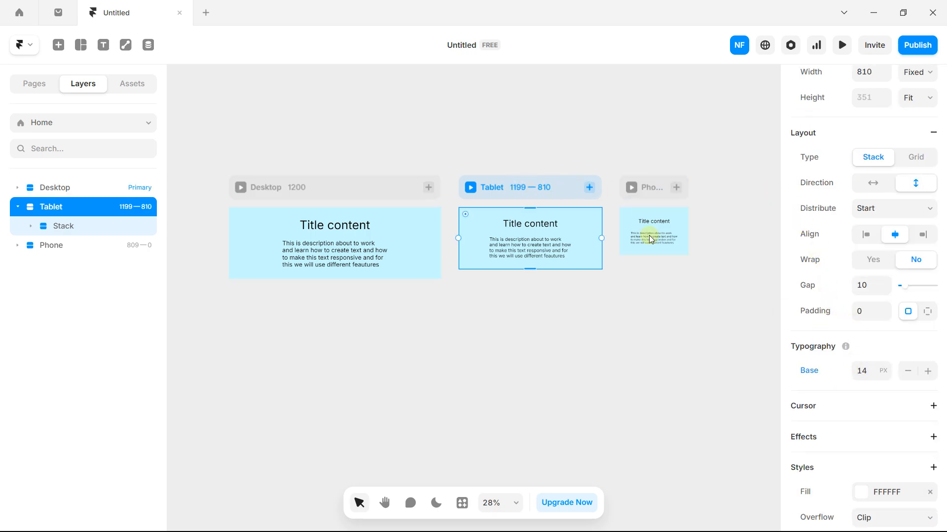
left_click(654, 193)
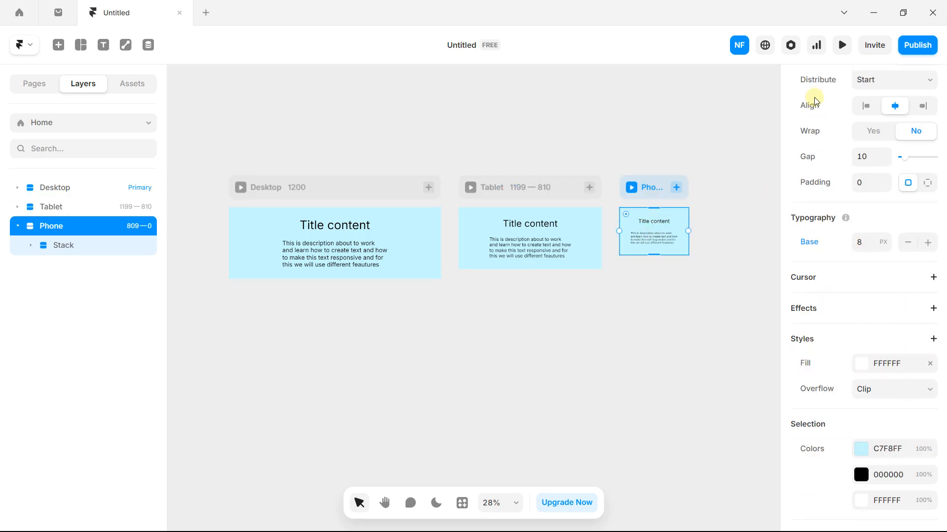
left_click(842, 45)
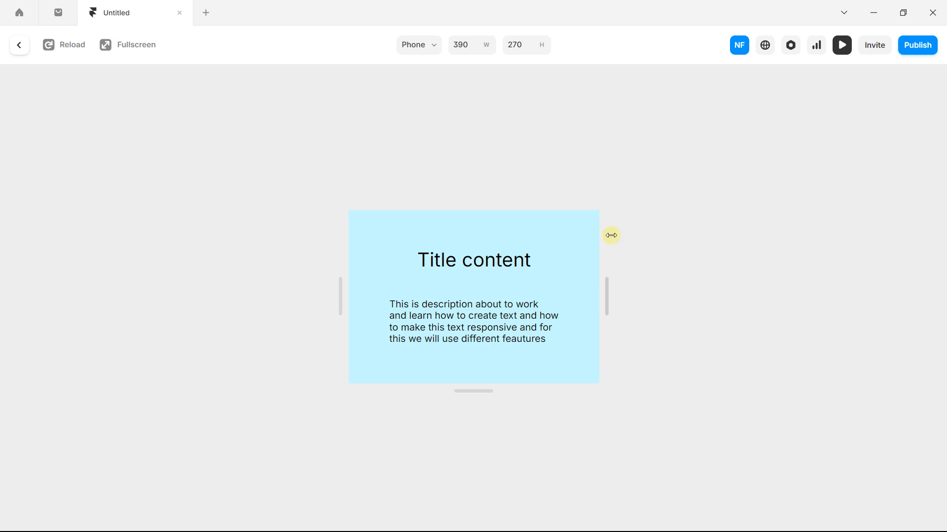
left_click_drag(610, 234, 942, 250)
left_click(25, 49)
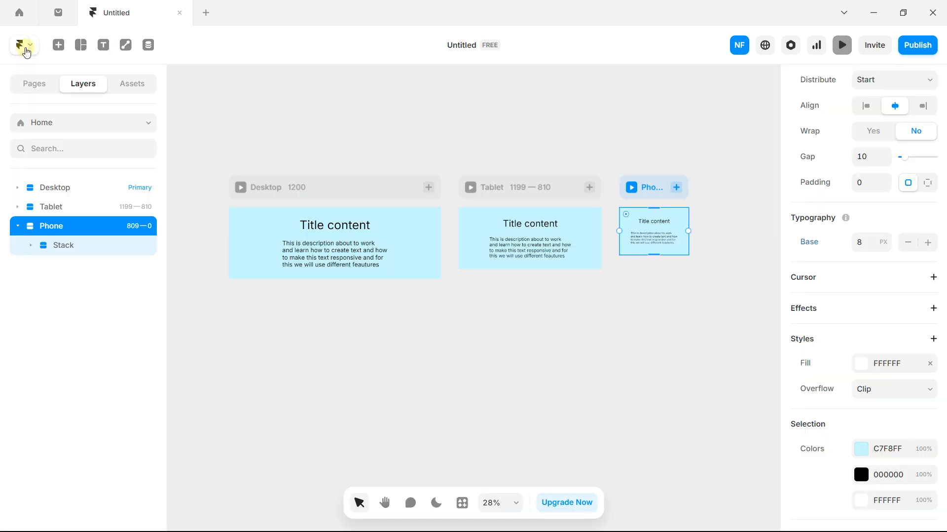
left_click(421, 116)
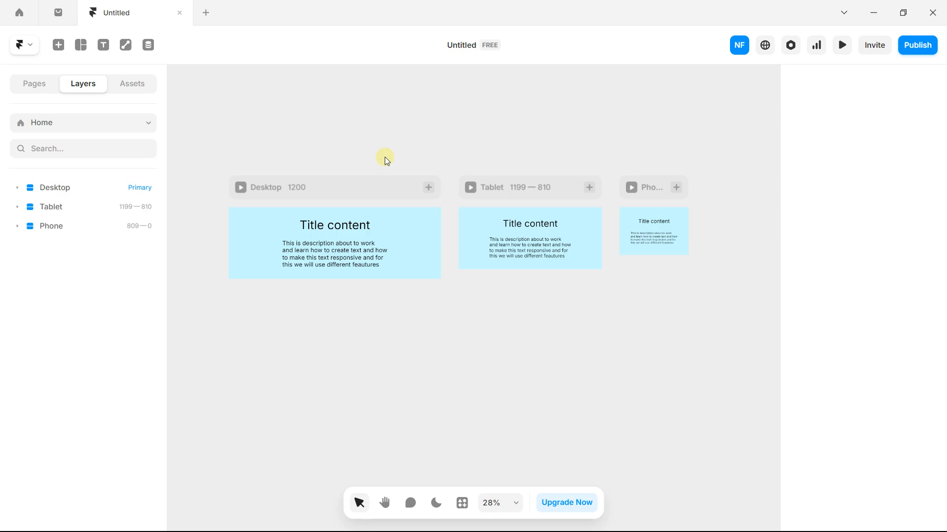
- Delete the Stack with the title and description text from the Desktop breakpoint
key("Caps_Lock")
left_click(433, 229)
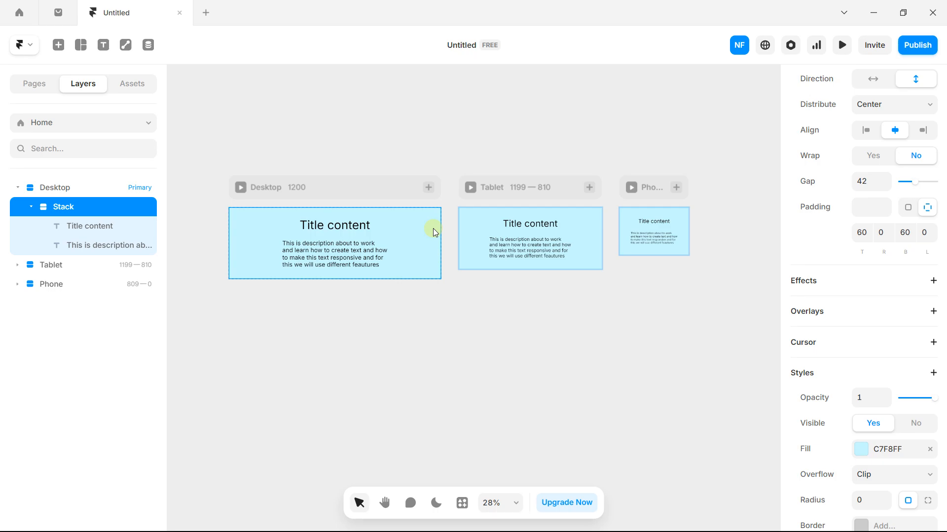
key("Delete")
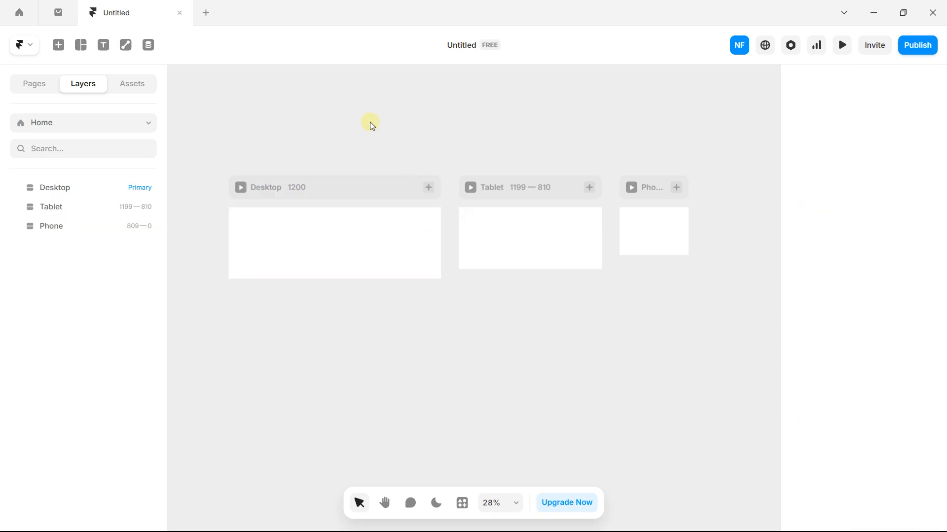